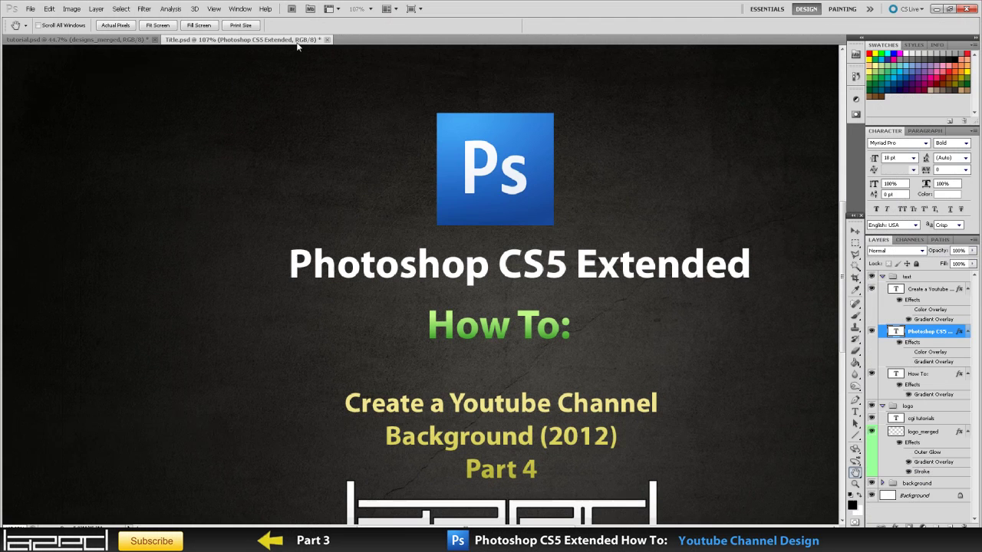
Close Title.psd without saving its changes
click(327, 40)
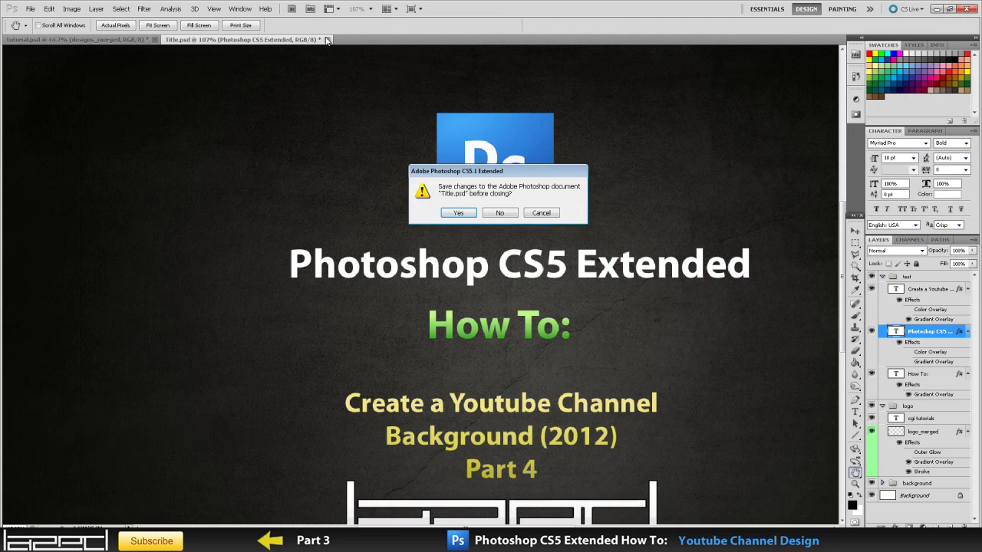
click(498, 214)
Zoom in and pan to the empty top strip above the banner, with the logo side visible
ctrl+click(380, 179)
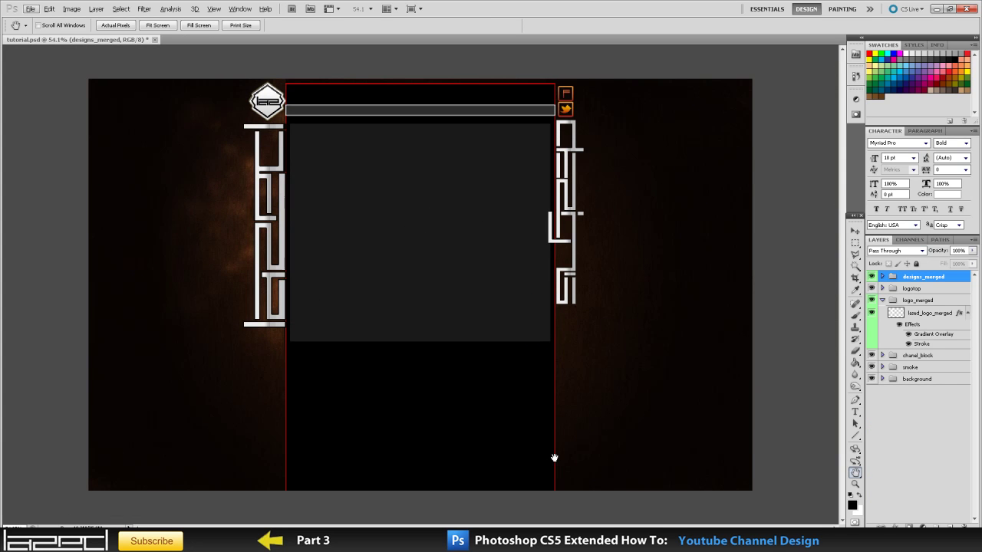
scroll(384, 94, up, 3)
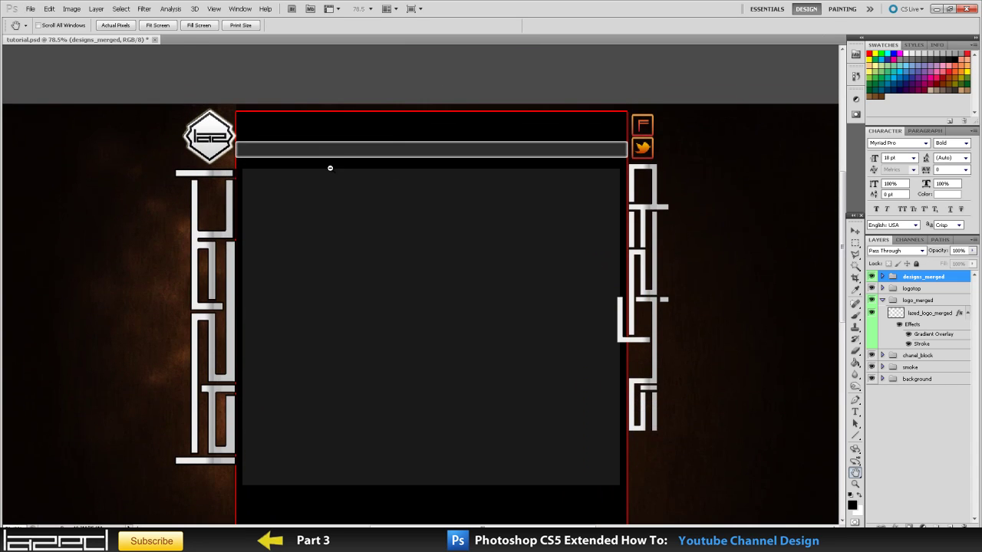
scroll(335, 95, up, 4)
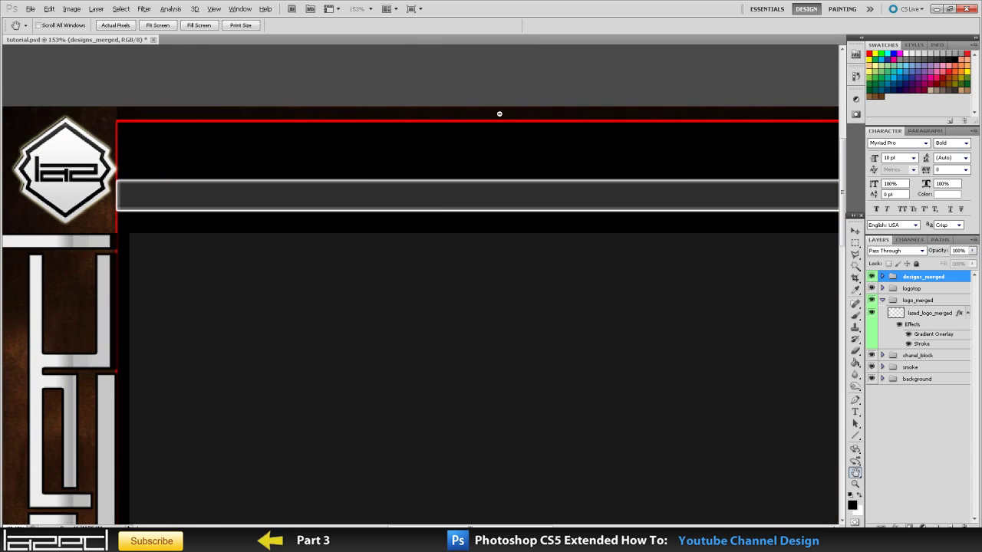
scroll(289, 100, up, 1)
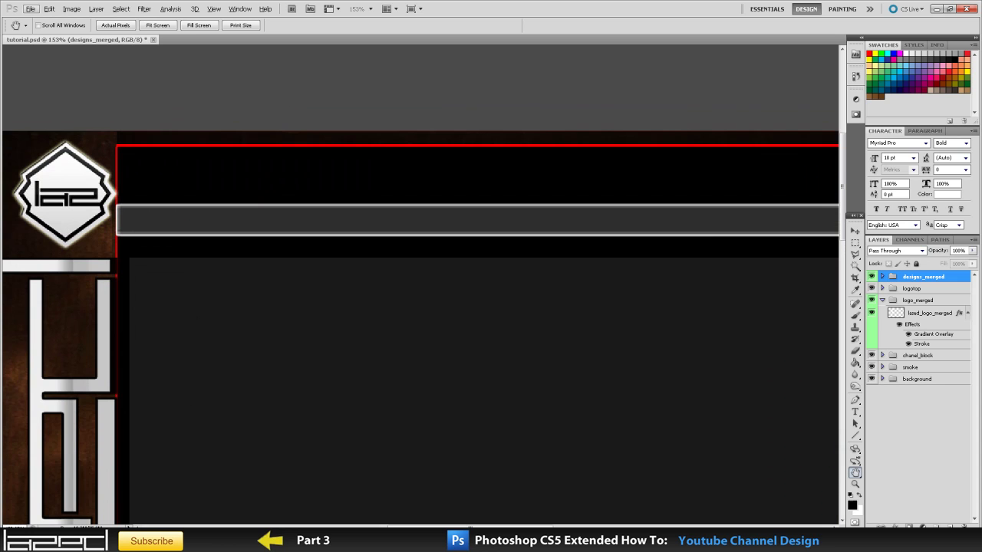
scroll(180, 166, up, 1)
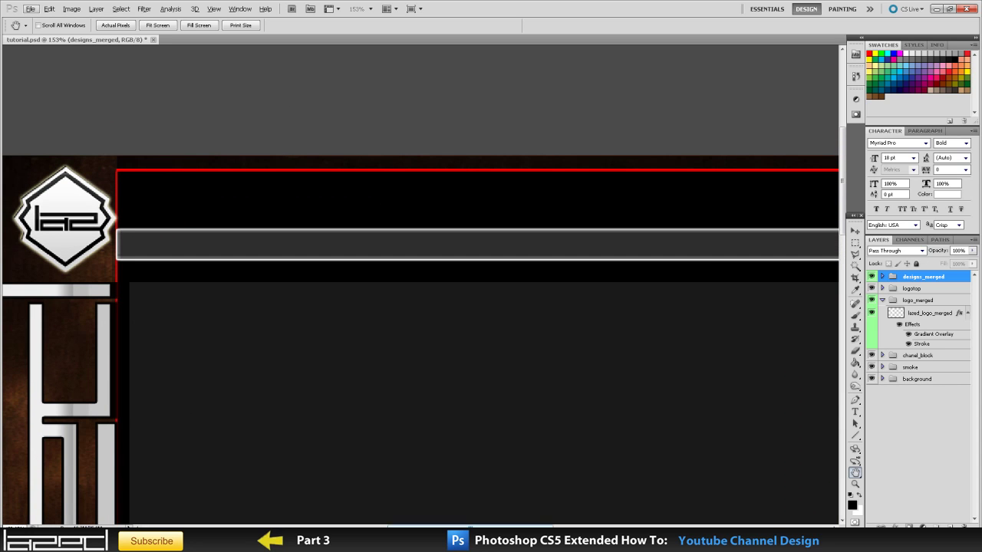
scroll(453, 520, right, 4)
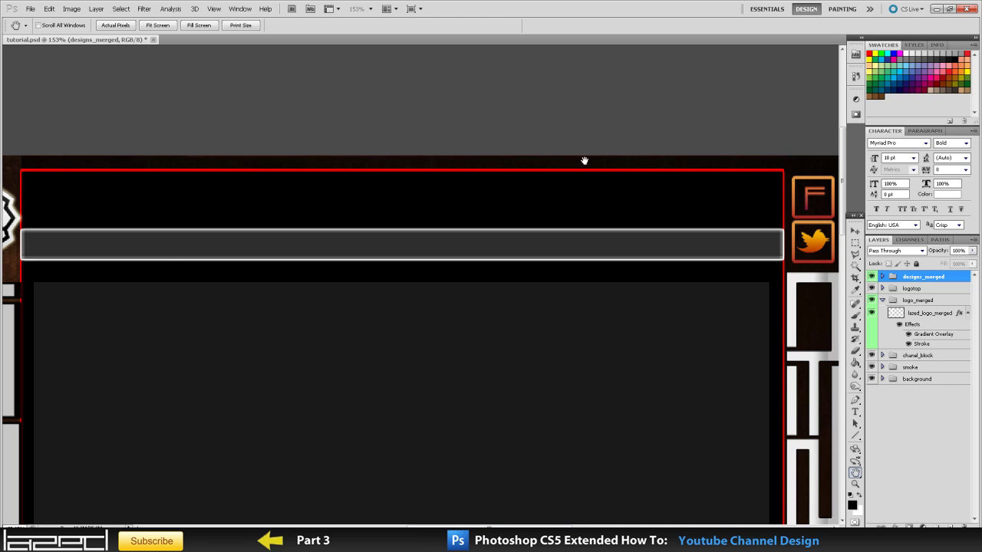
mouse_move(528, 527)
mouse_down()
mouse_move(495, 526)
mouse_move(513, 526)
mouse_up()
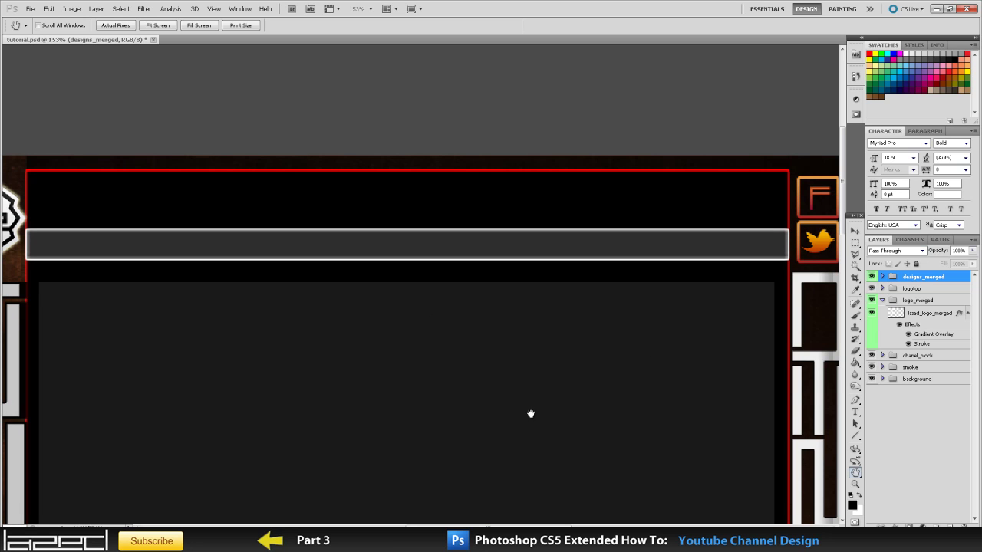
scroll(711, 174, up, 1)
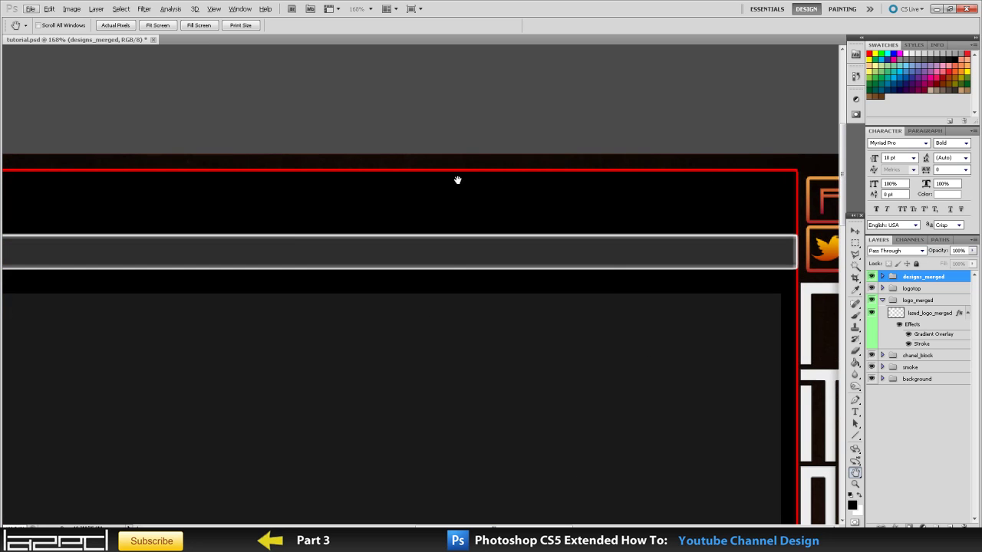
drag(456, 179, 460, 300)
mouse_move(494, 526)
mouse_down()
mouse_move(460, 526)
mouse_move(479, 526)
mouse_up()
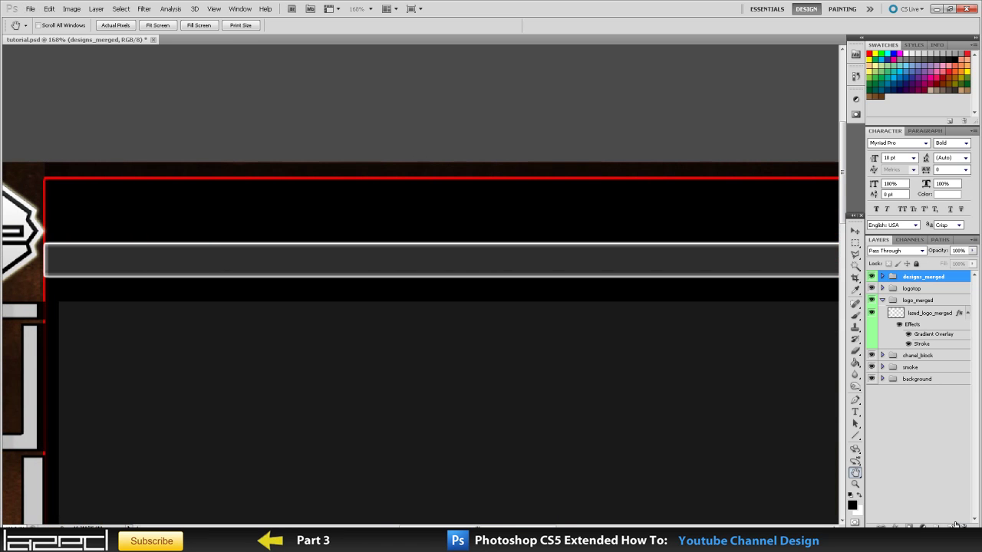
Draw a text box along the design's top edge and set the font size to 8 pt
key(t)
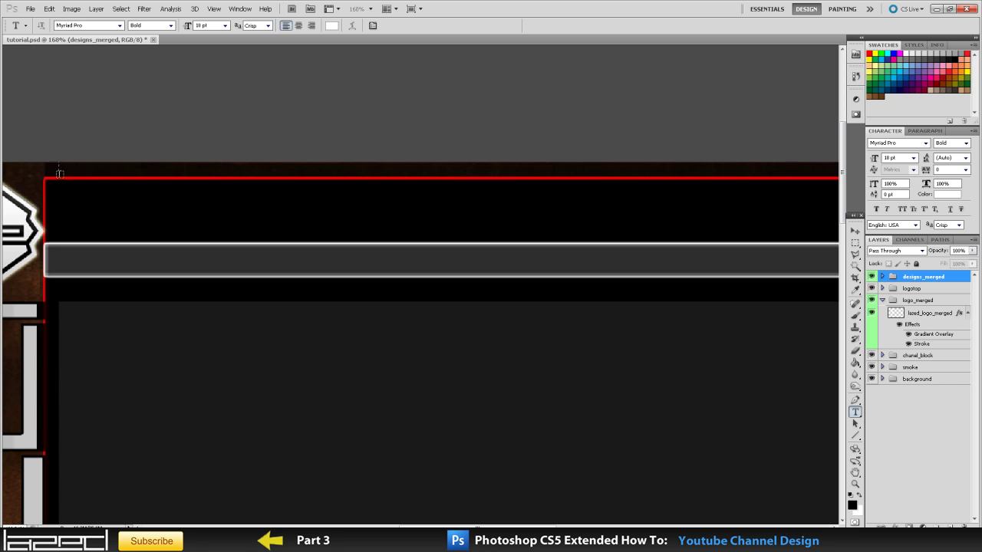
drag(59, 174, 574, 170)
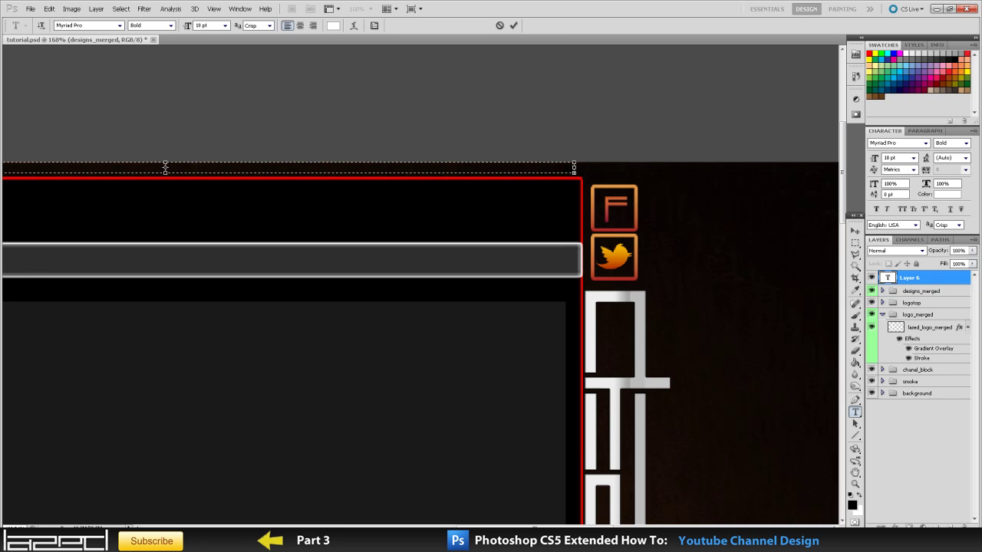
drag(532, 526, 464, 527)
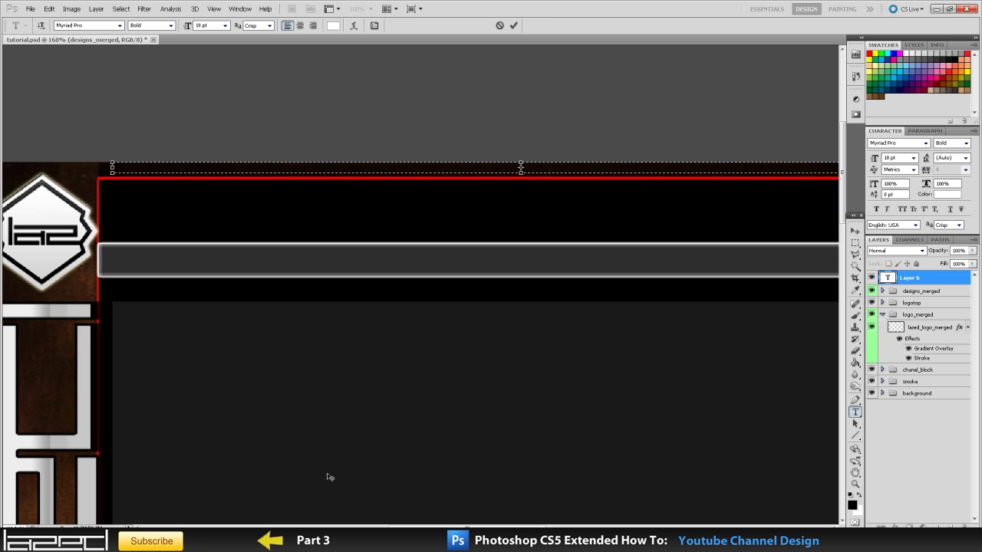
click(225, 26)
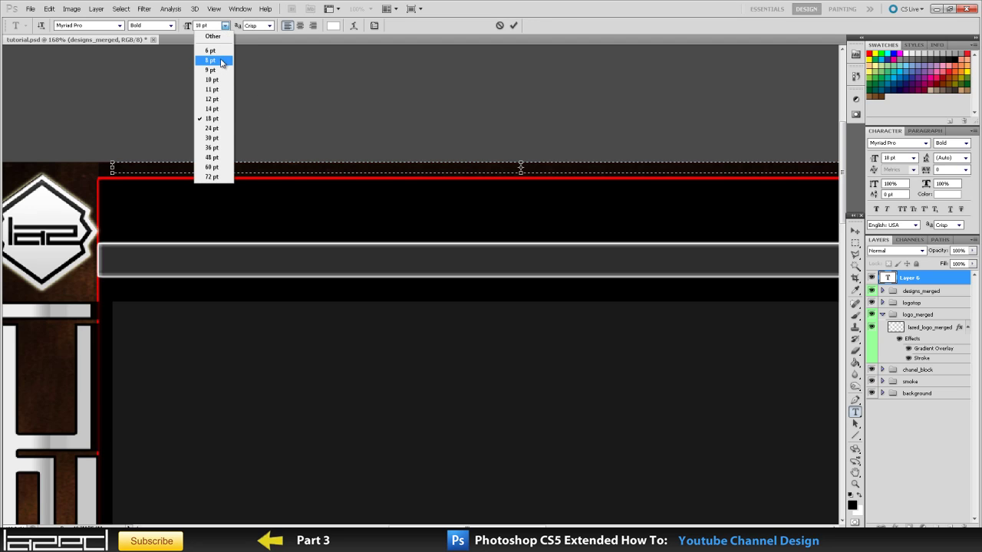
click(221, 61)
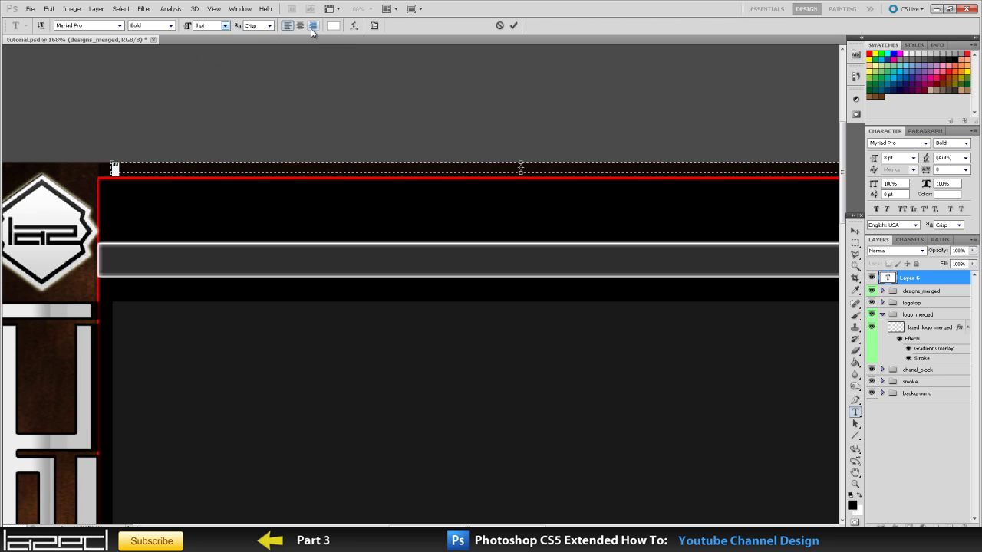
Type and commit the quote 'Even if I only teach one person one thing, it worth the effort of making wideos'
click(175, 171)
text(Eve)
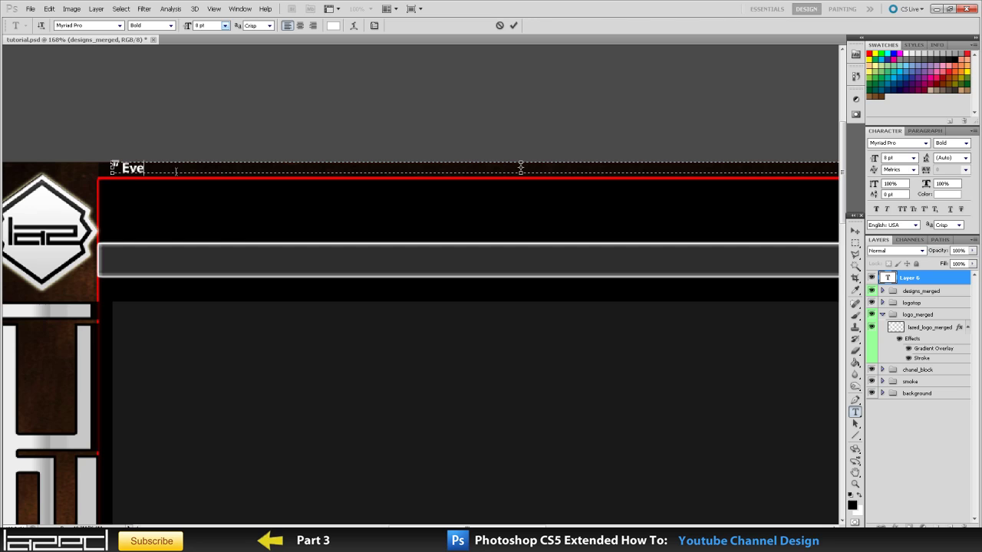
text(n if i only te)
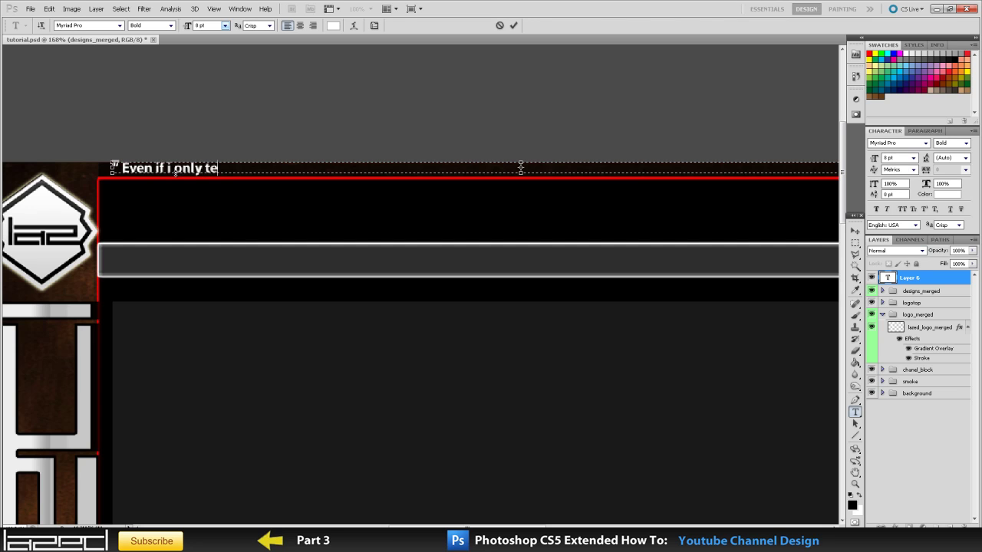
key(BackSpace)
key(BackSpace)
key(BackSpace)
key(BackSpace)
key(BackSpace)
key(BackSpace)
key(BackSpace)
key(BackSpace)
text(I only teach one person one t)
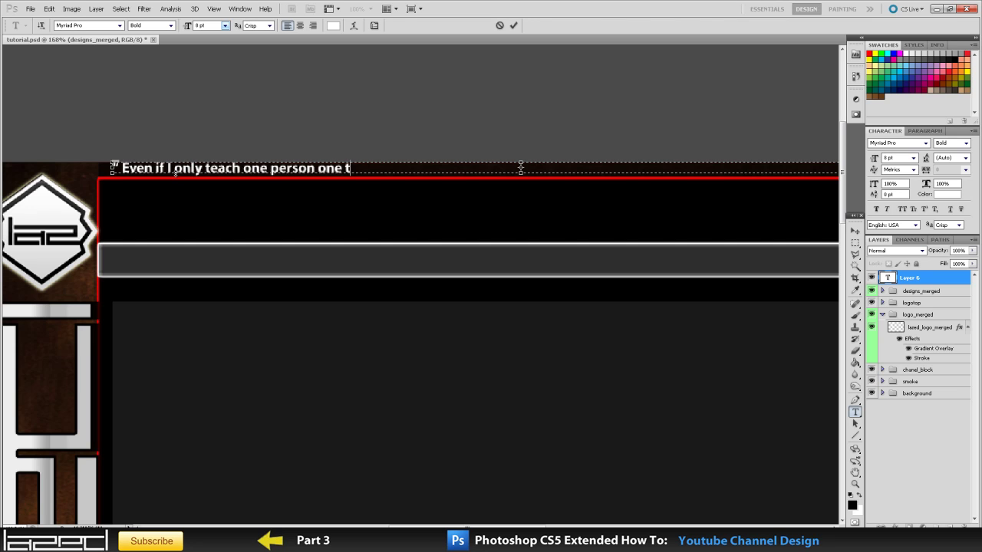
text(hing, it worth)
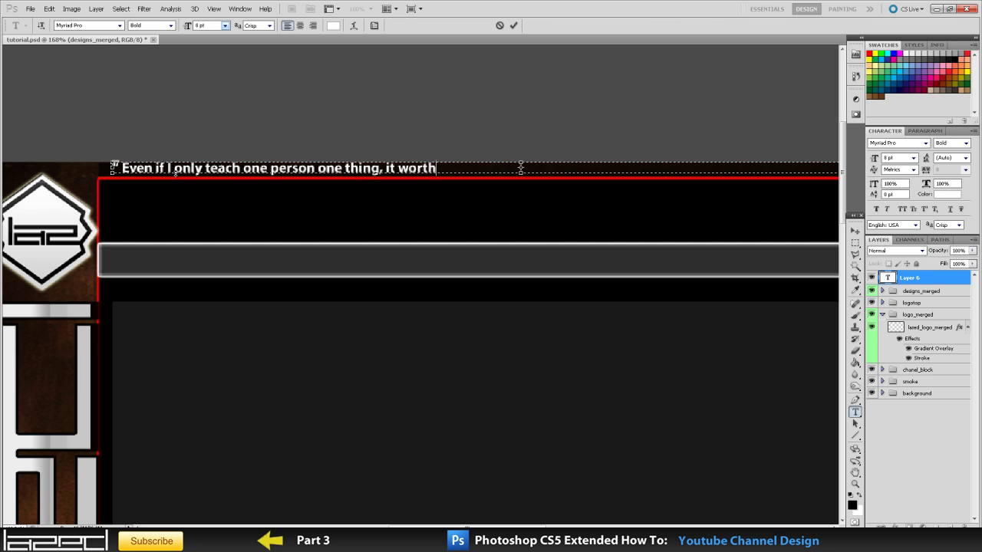
text( the effort of making)
text( wideos)
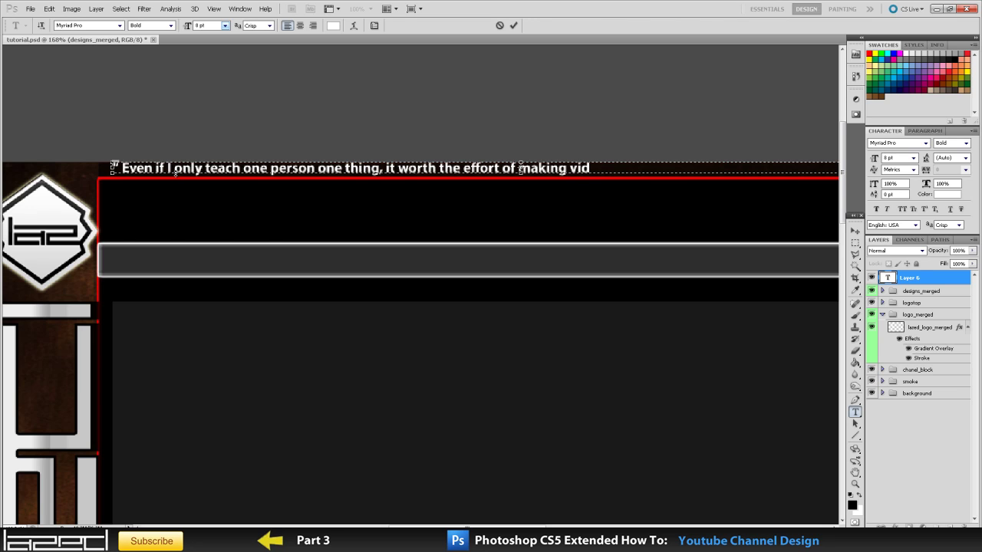
key(ctrl+Return)
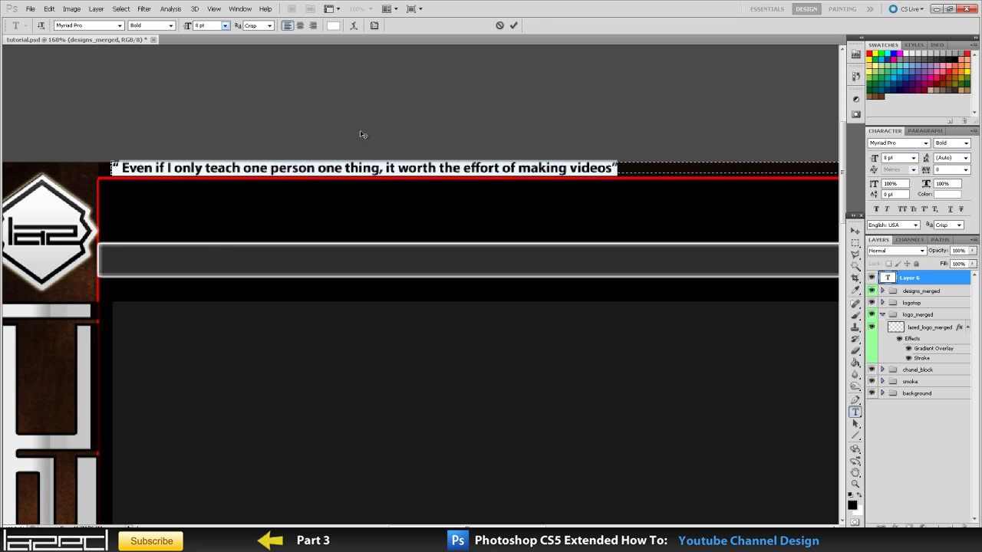
Set the quote line in the large9 font and commit the text
click(120, 26)
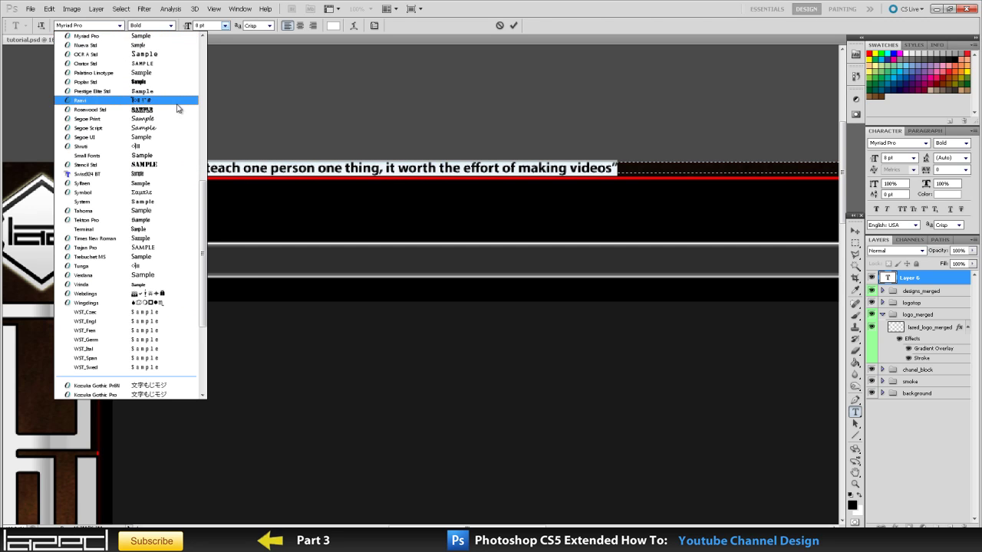
scroll(174, 155, up, 1)
scroll(174, 155, up, 12)
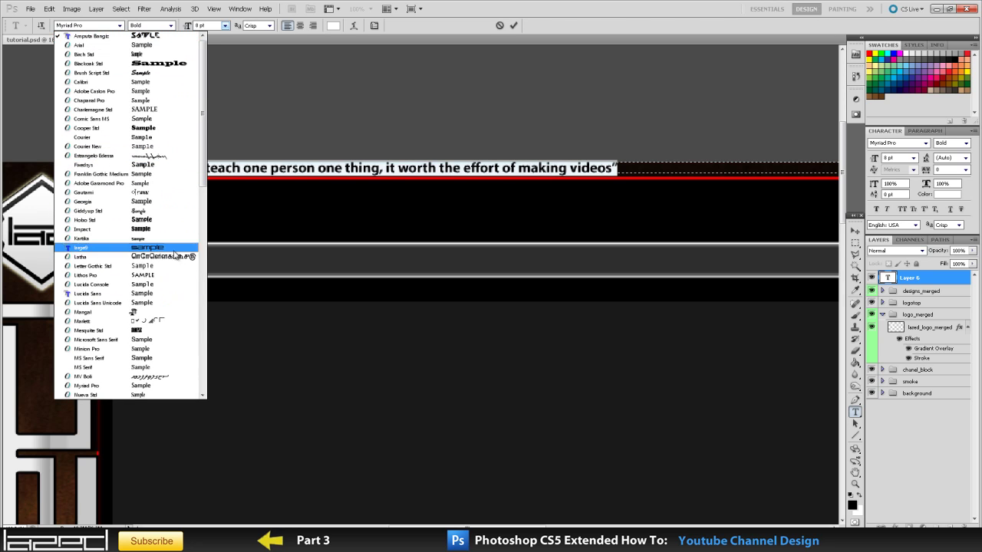
click(107, 252)
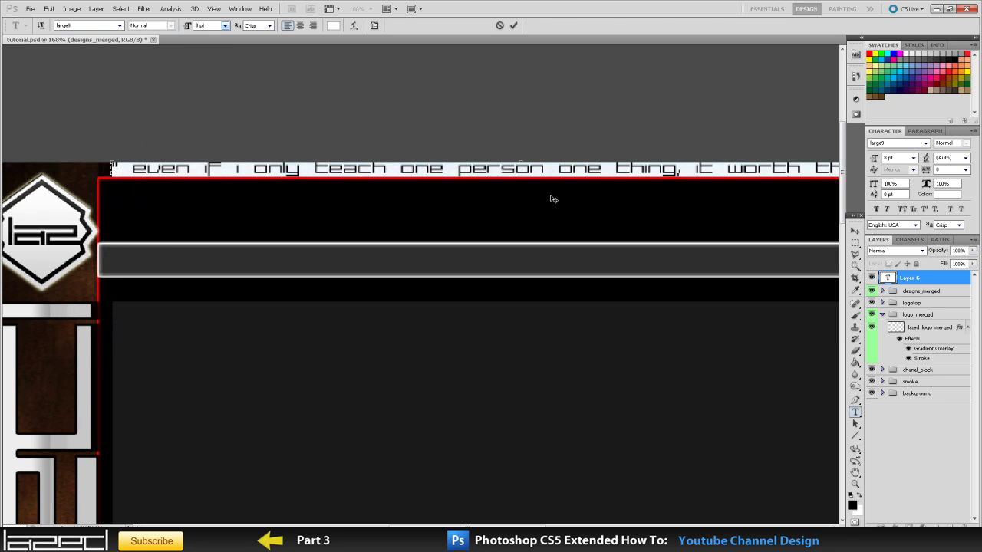
click(537, 167)
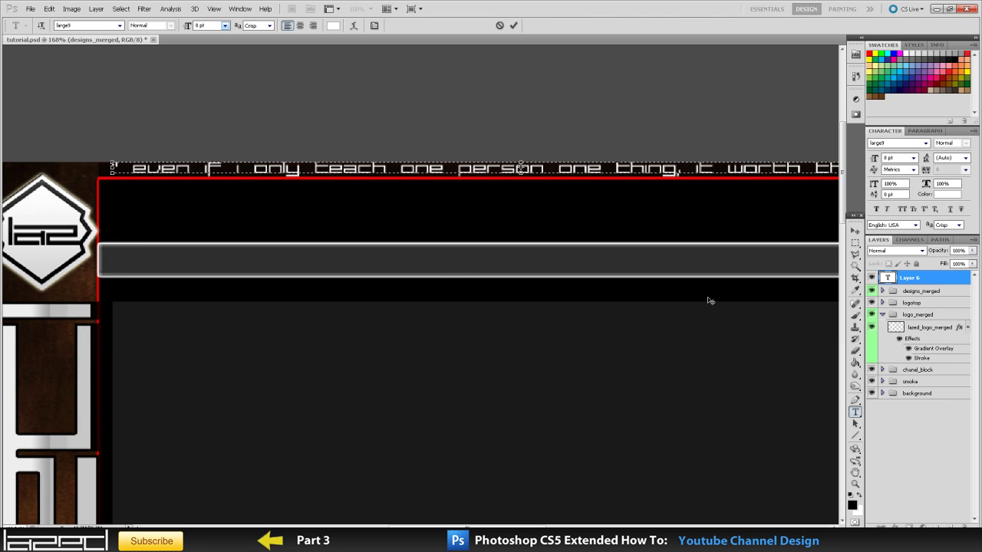
scroll(546, 340, down, 3)
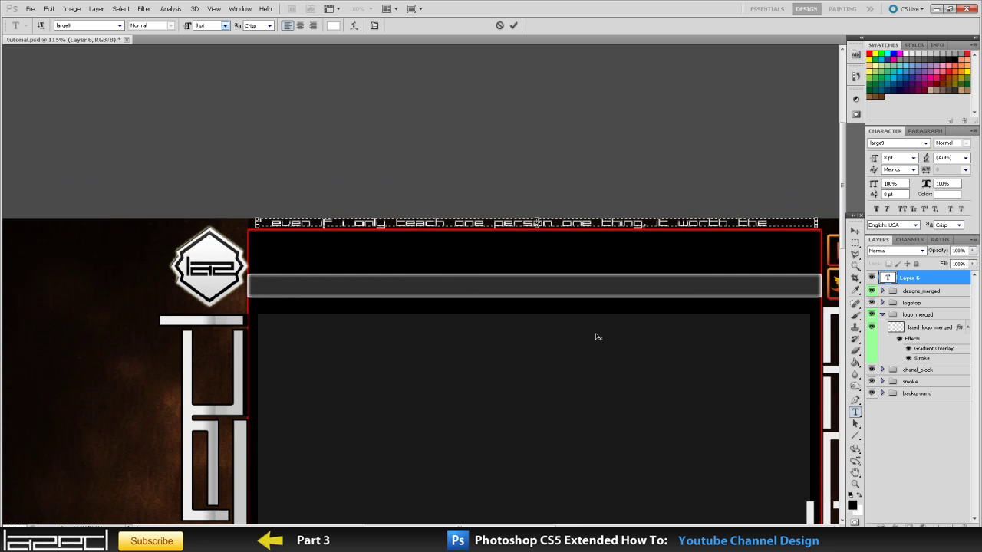
click(924, 281)
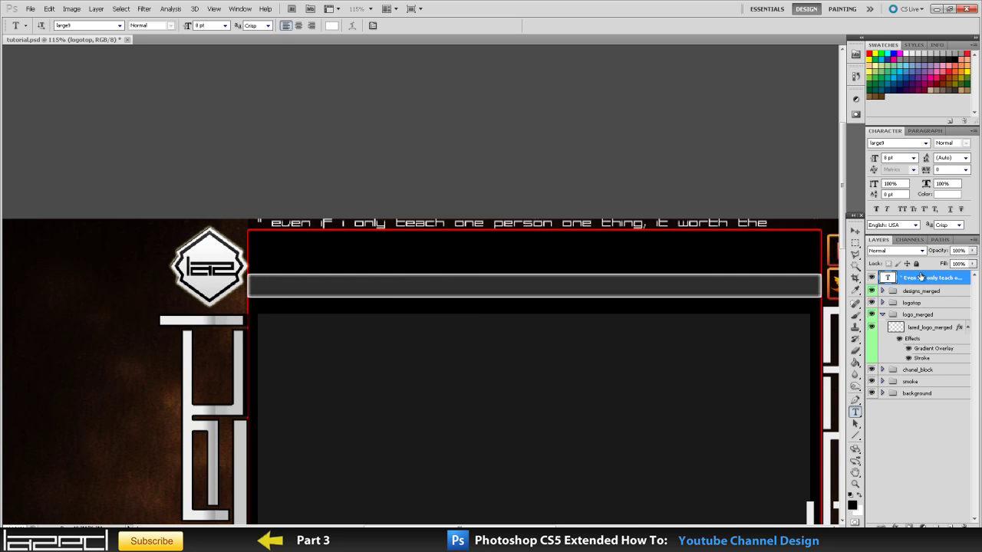
Nudge the quote slightly right with the Move tool so it sits centred along the top
key(v)
drag(485, 224, 503, 224)
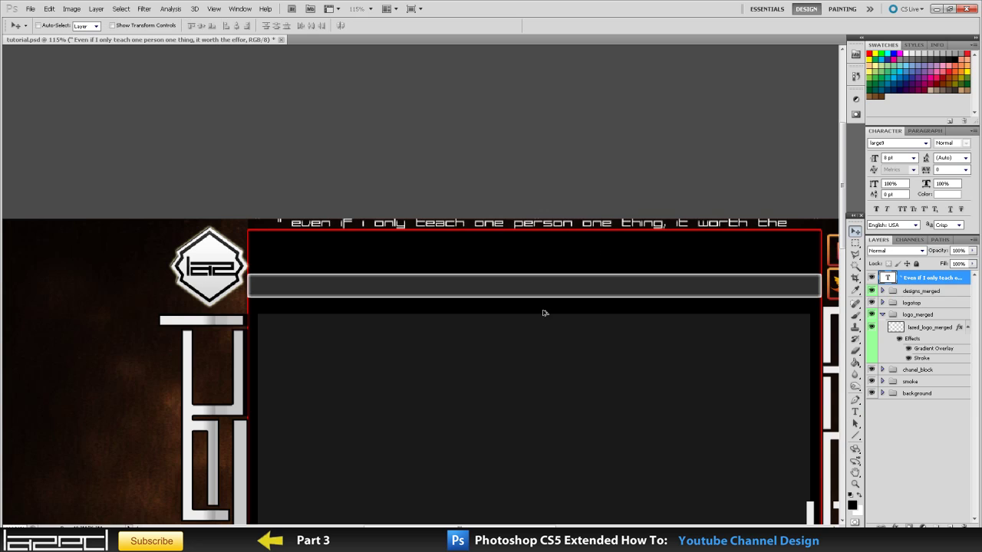
scroll(745, 373, down, 3)
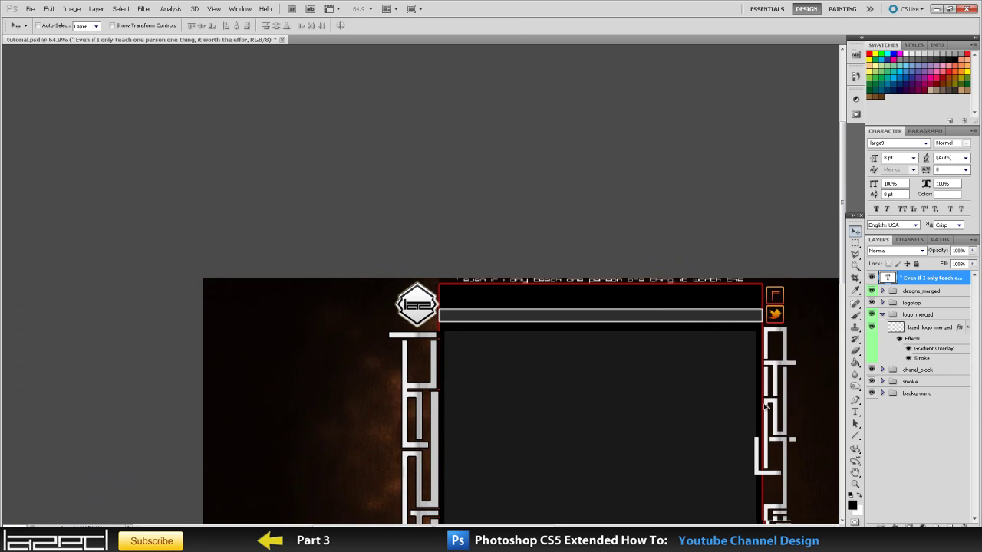
scroll(712, 455, down, 3)
scroll(340, 275, up, 1)
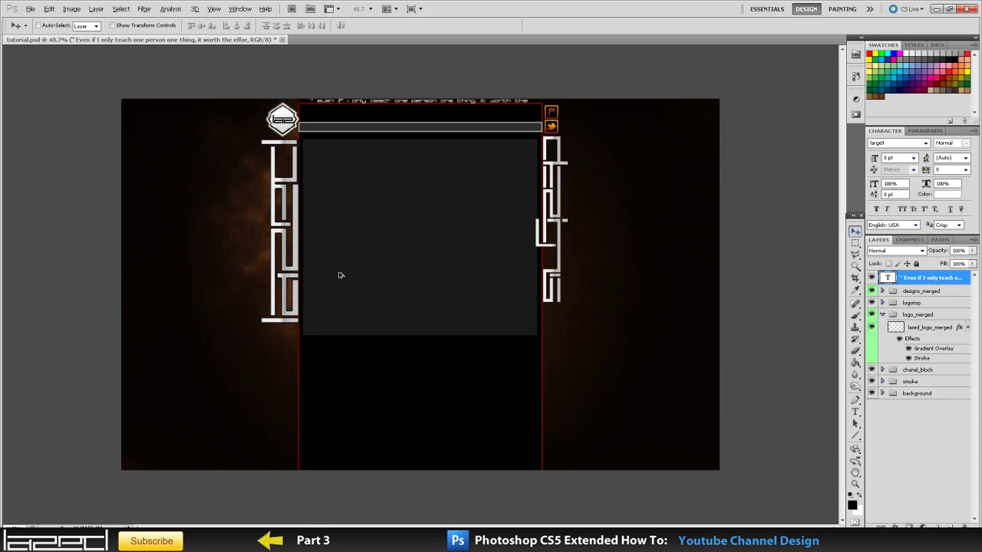
scroll(278, 250, up, 2)
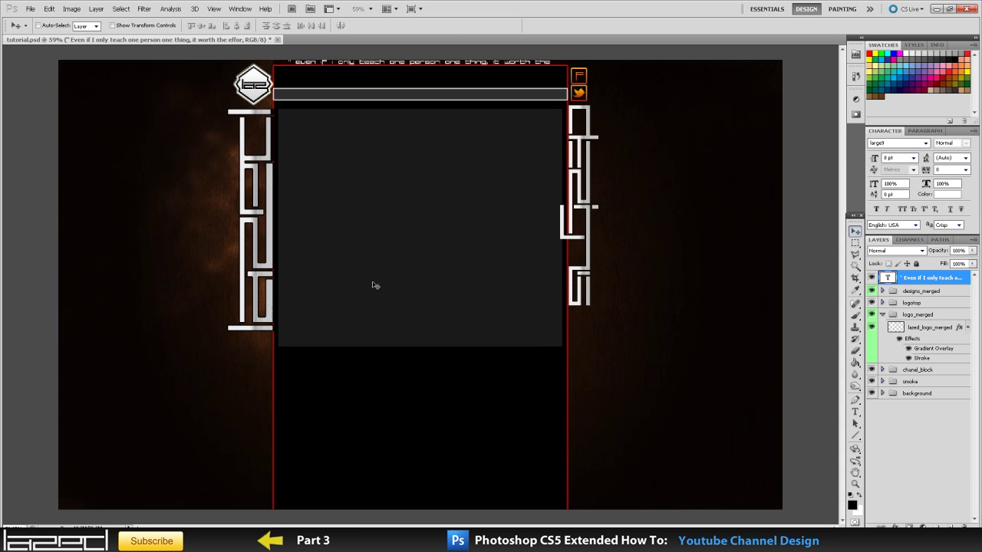
scroll(322, 228, up, 1)
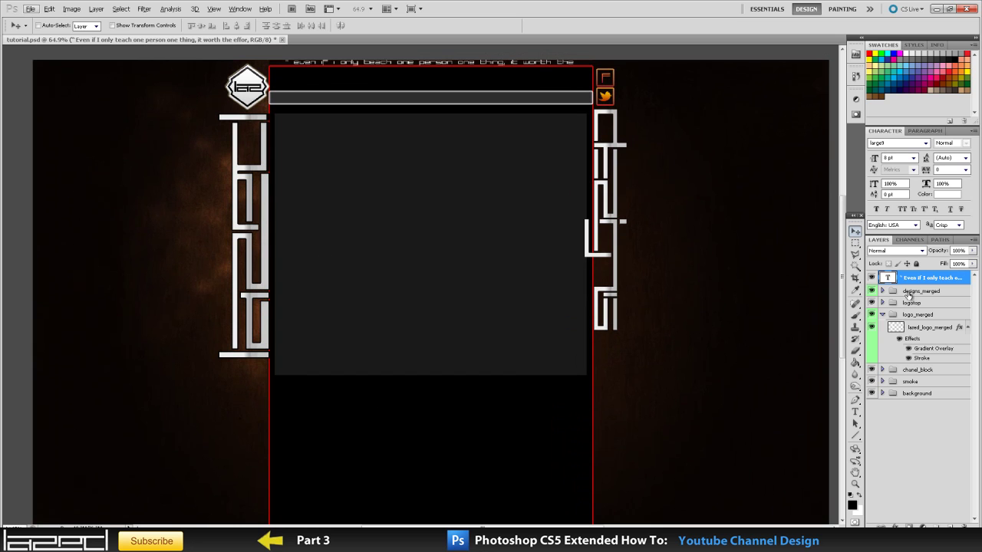
Add a Levels adjustment layer with input levels 0, 0.86 and 227
click(923, 527)
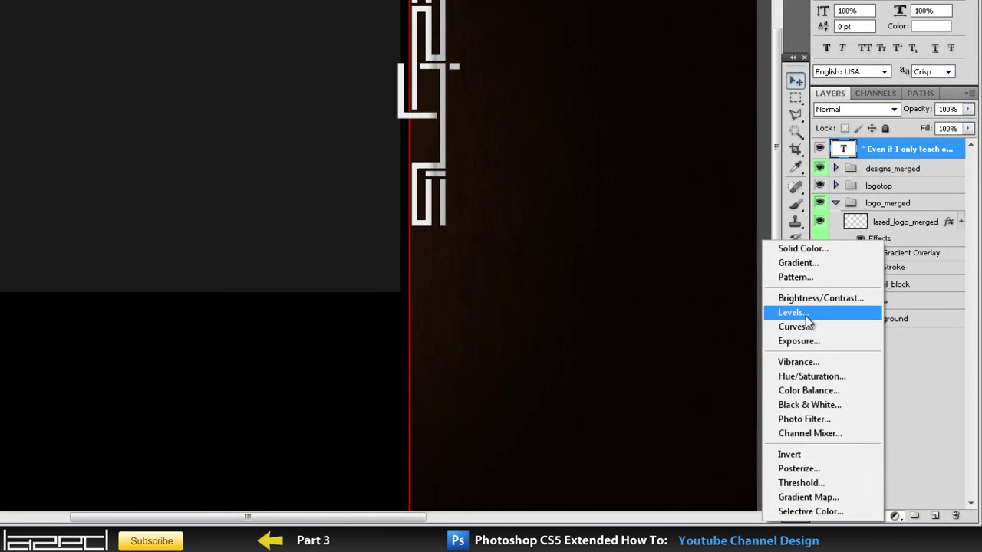
click(833, 319)
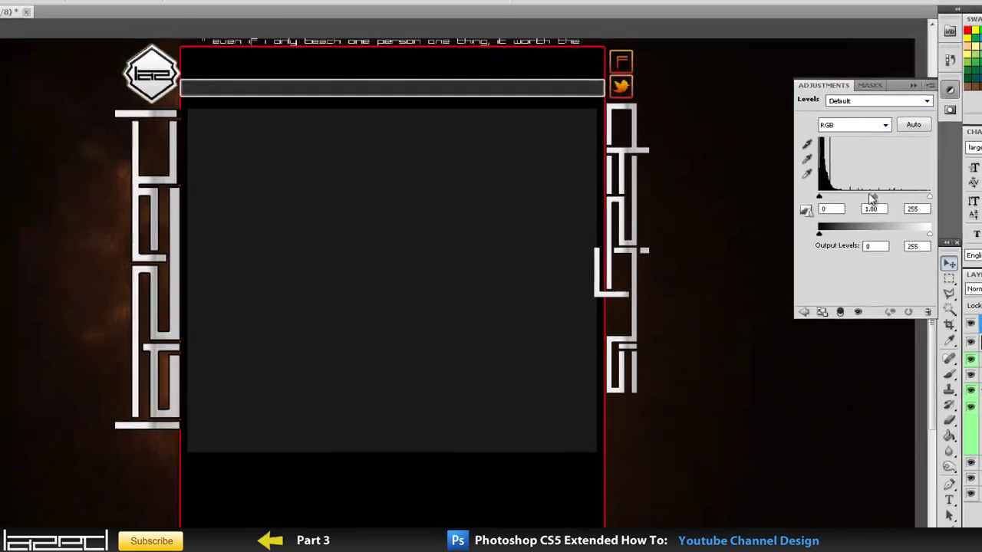
drag(711, 6, 707, 9)
drag(870, 199, 883, 201)
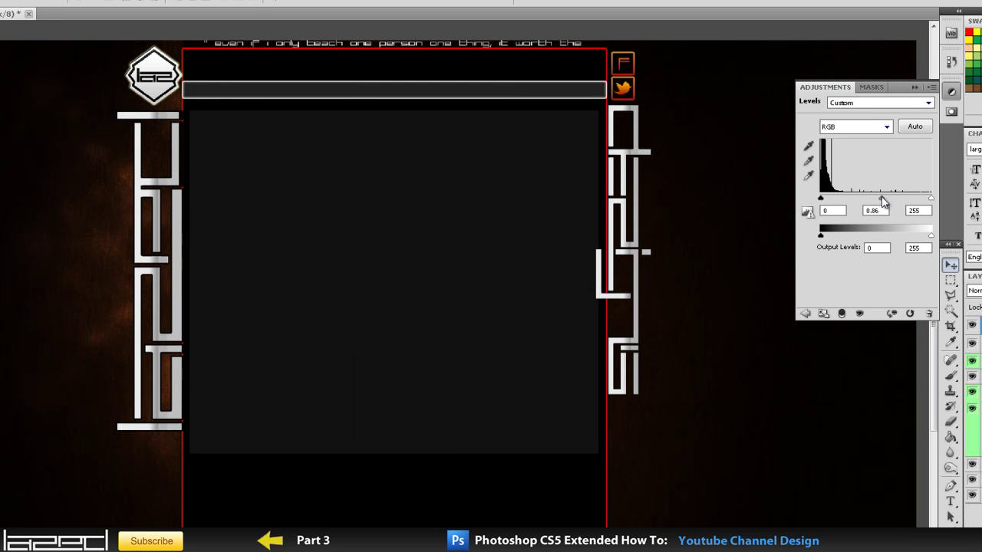
mouse_move(931, 198)
mouse_down()
mouse_move(912, 201)
mouse_move(920, 199)
mouse_up()
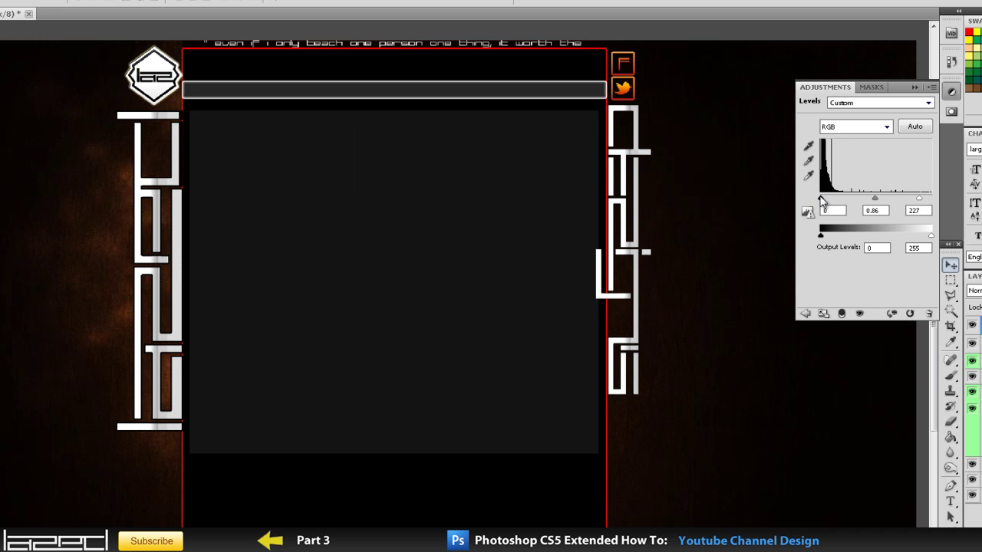
drag(822, 199, 822, 199)
click(977, 376)
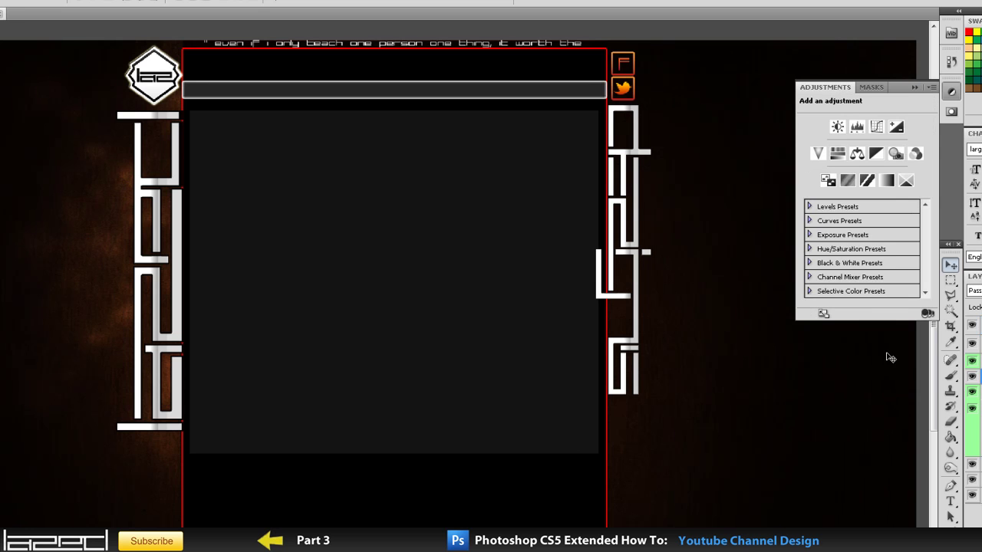
Collapse the adjustments panel and step through the layers to select the chanel_block group
click(880, 96)
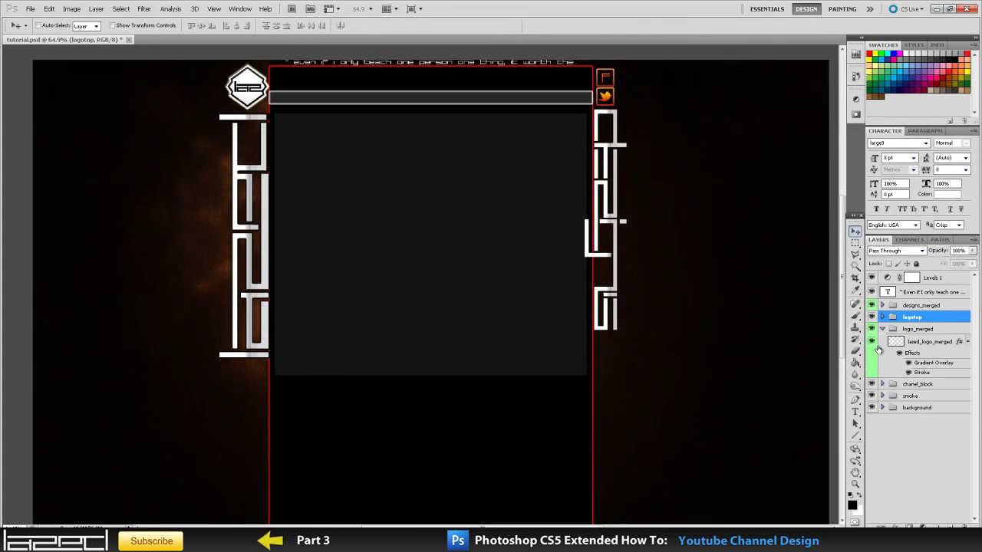
scroll(539, 304, down, 1)
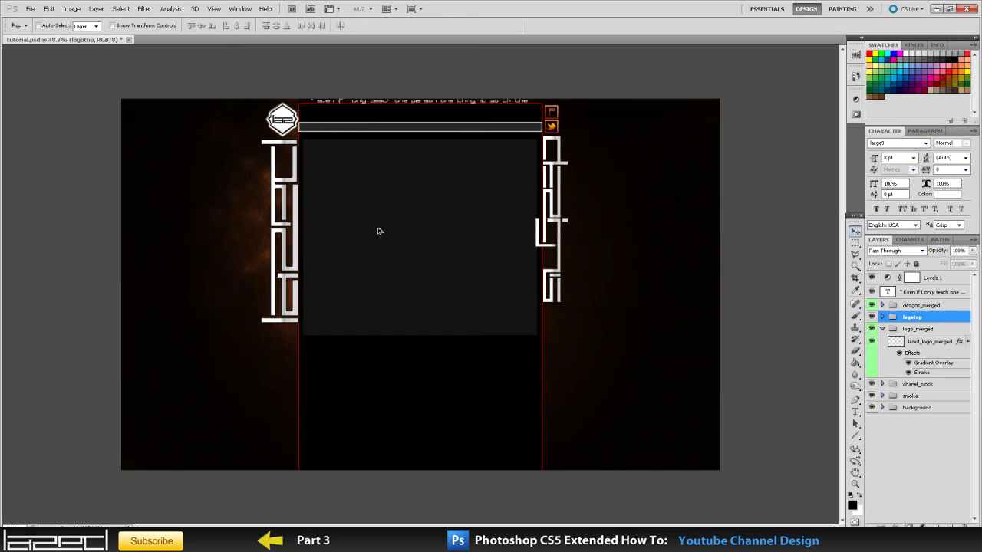
scroll(351, 173, up, 1)
scroll(342, 243, up, 1)
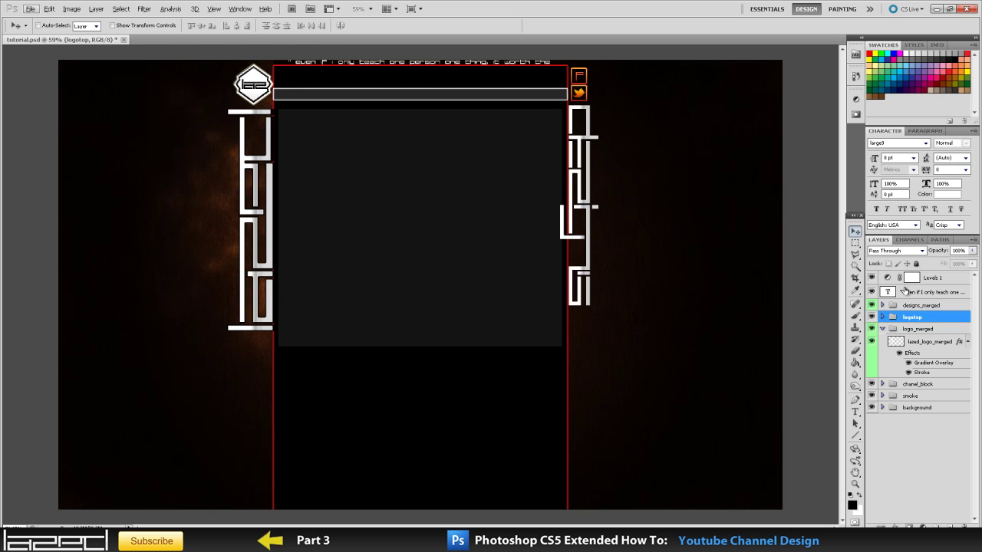
click(935, 293)
click(956, 280)
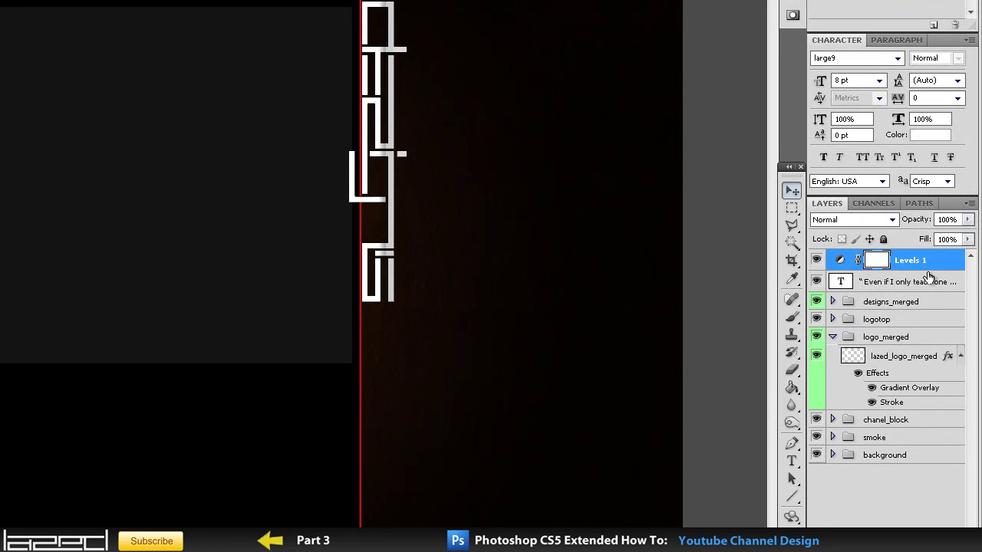
click(899, 304)
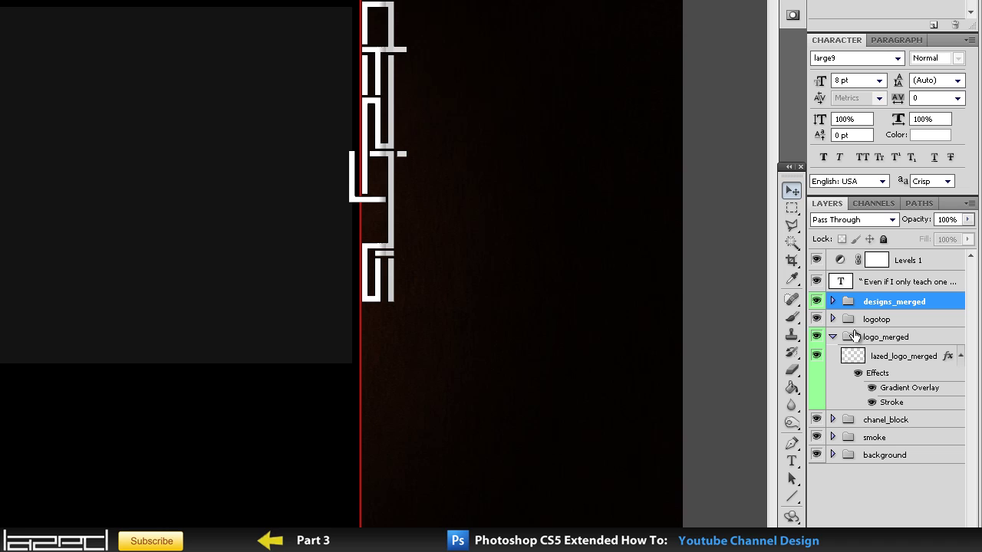
click(905, 421)
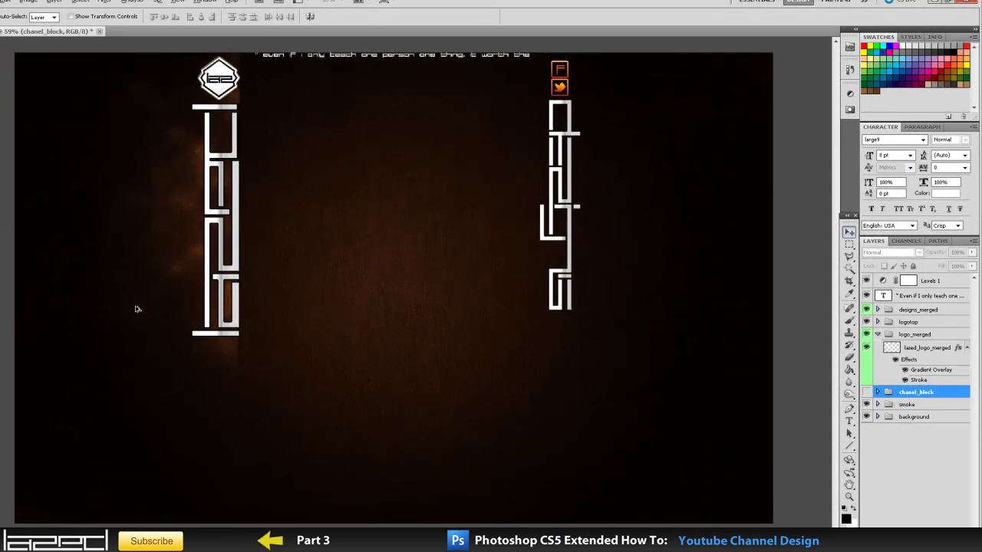
Toggle the chanel_block template visible and back off, leaving it hidden
scroll(136, 309, up, 2)
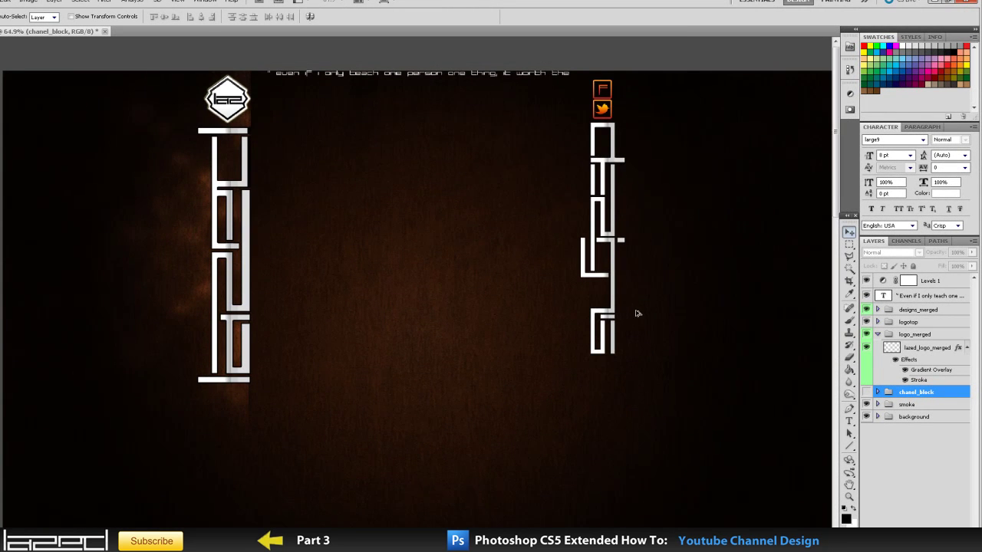
scroll(606, 313, down, 1)
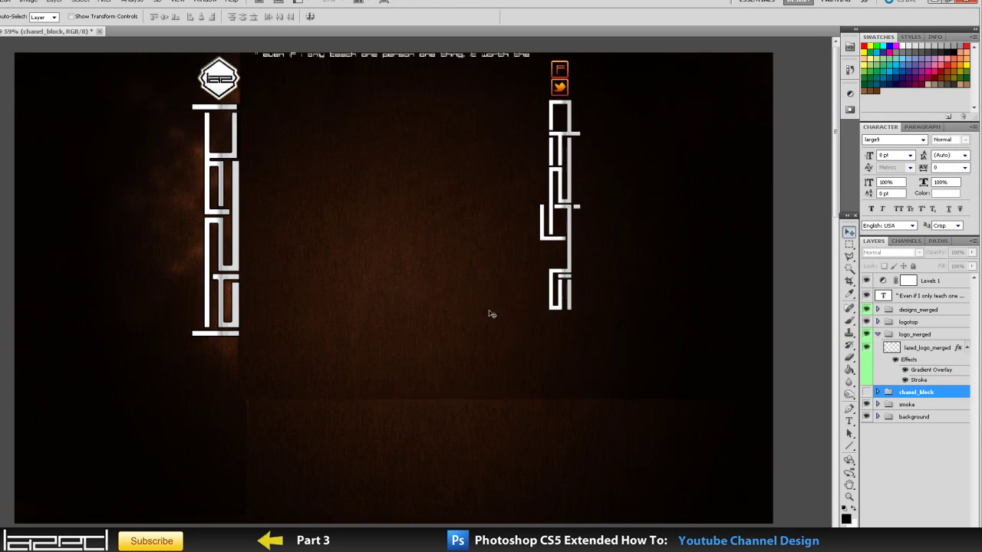
click(866, 393)
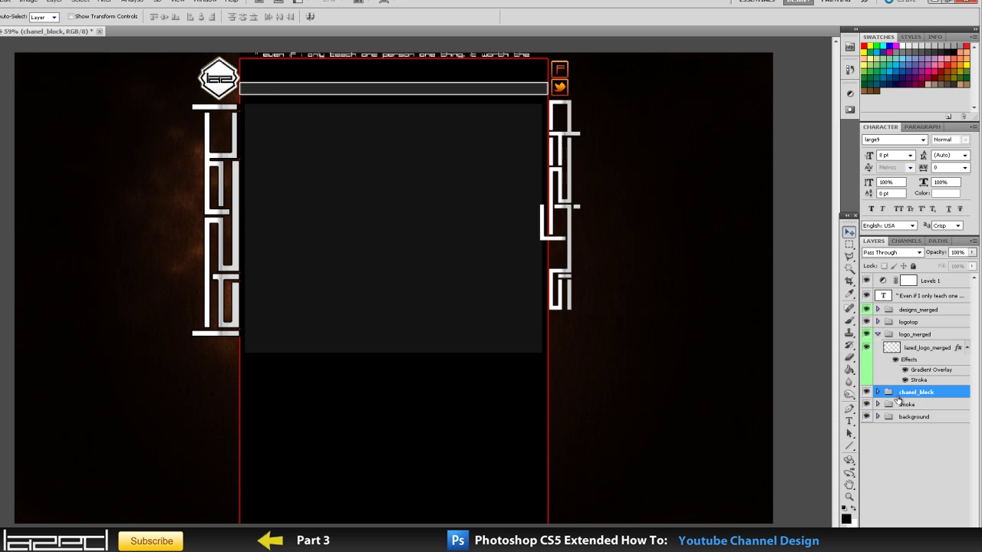
click(866, 392)
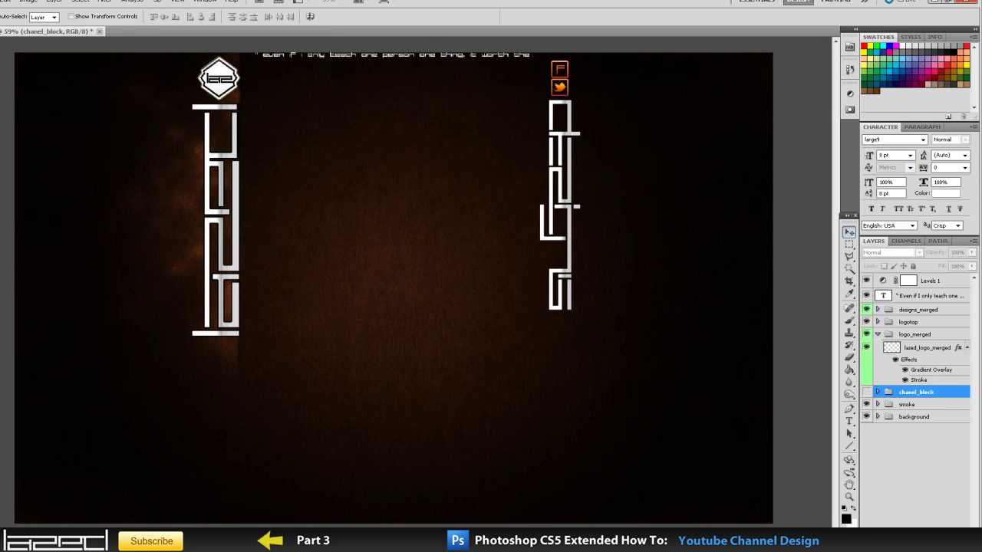
click(2, 1)
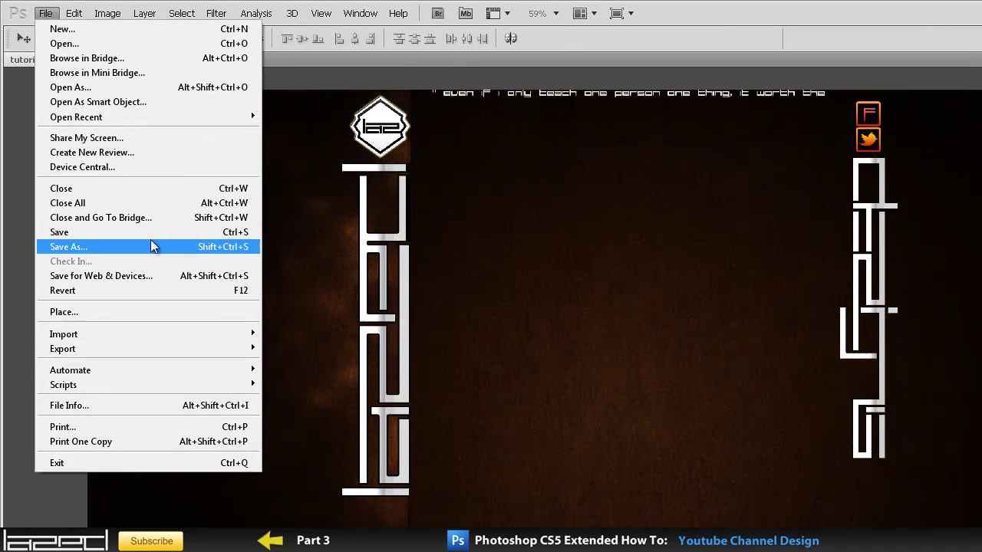
Save the design as tutorial.jpg in JPEG format, reaching the JPEG Options box
click(151, 246)
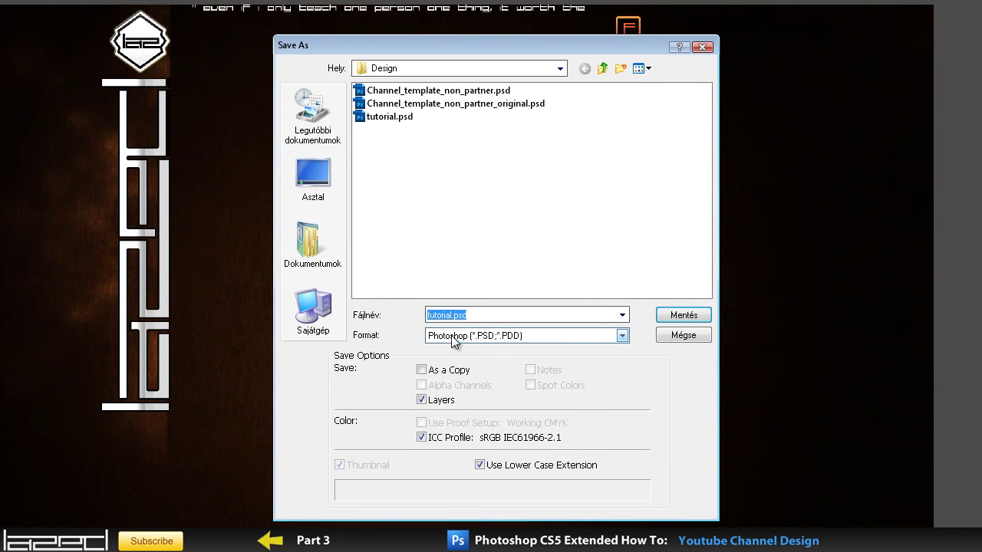
click(463, 334)
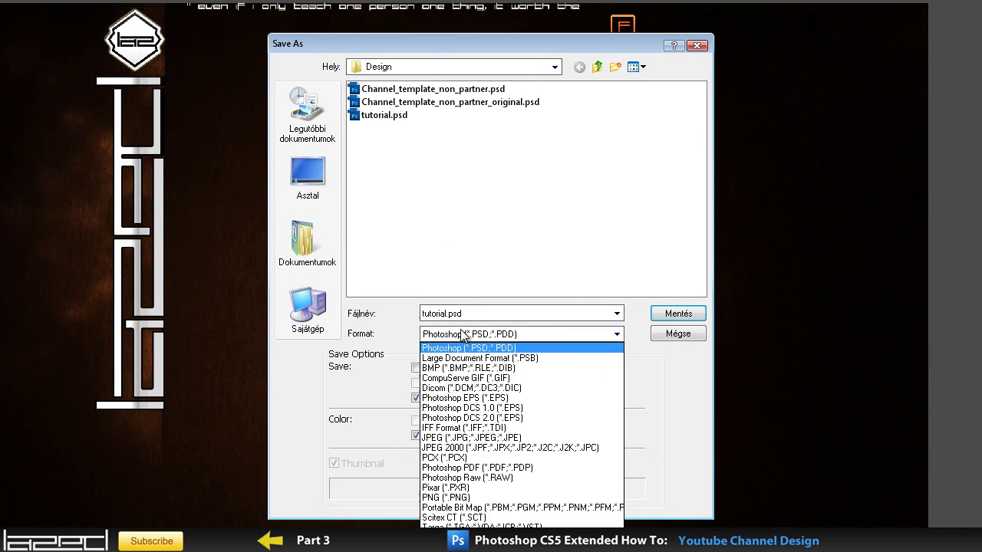
click(510, 438)
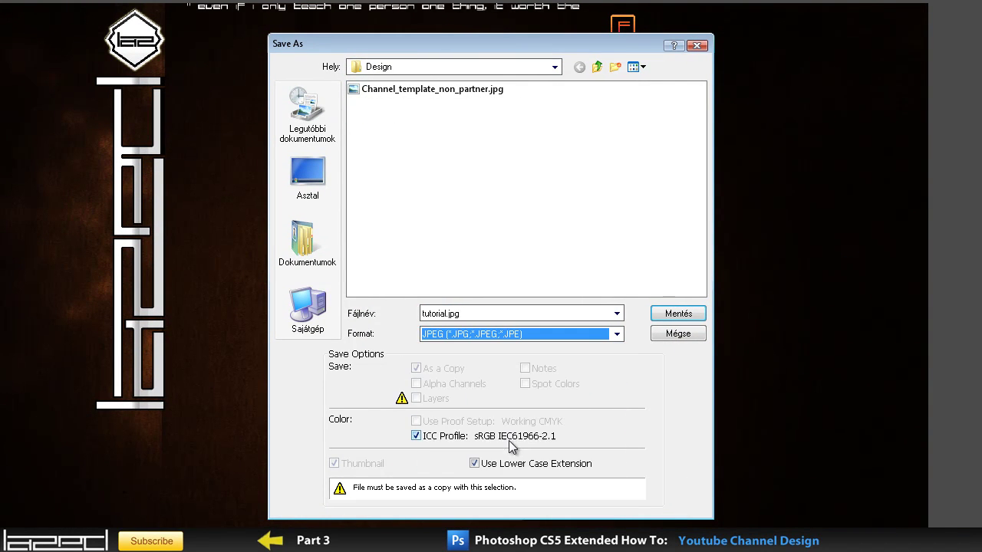
click(689, 308)
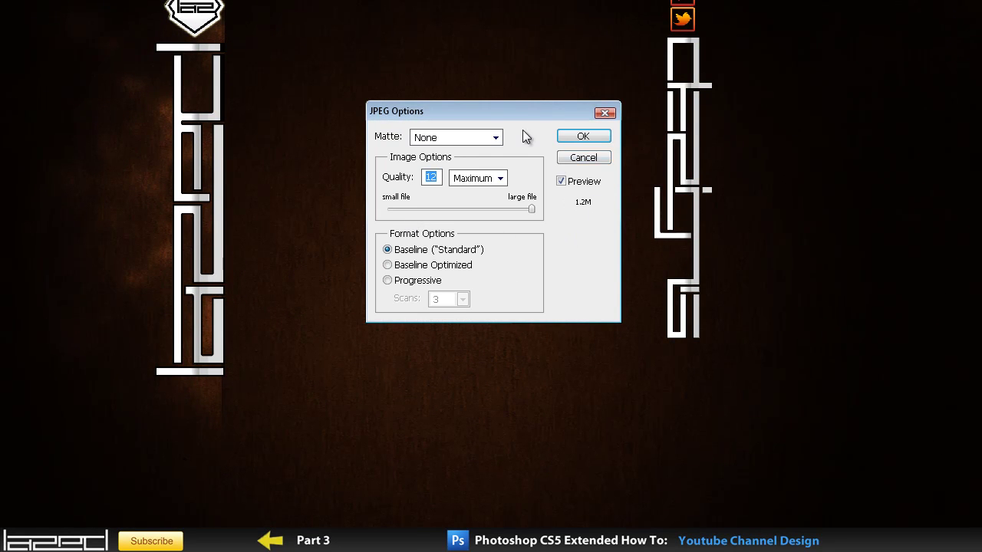
drag(516, 112, 513, 175)
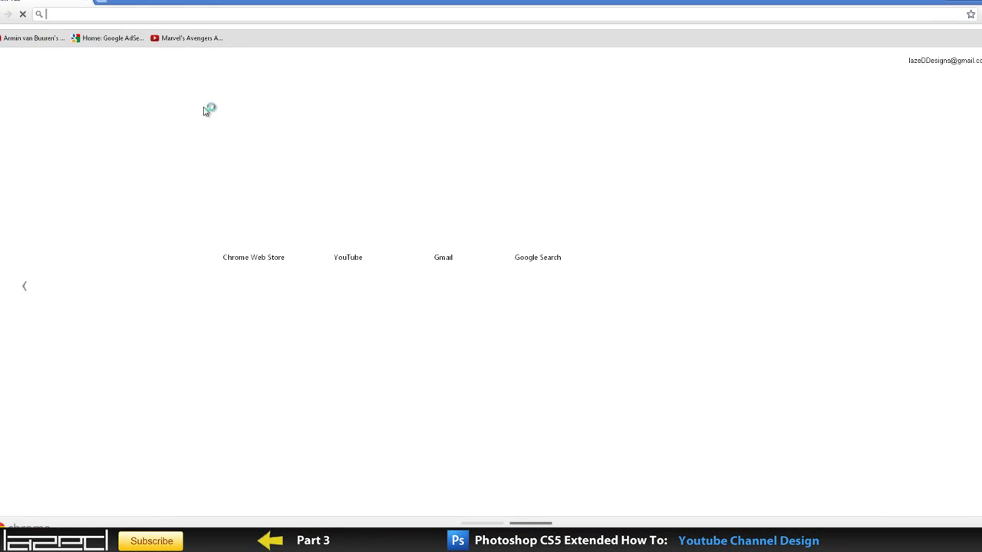
Go from the YouTube home page to My channel through the account menu
click(326, 209)
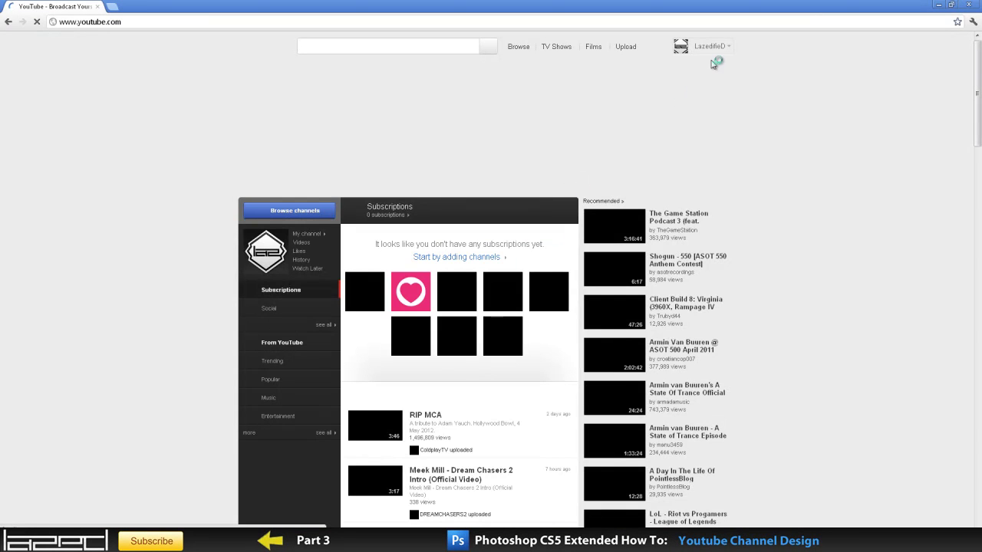
click(704, 46)
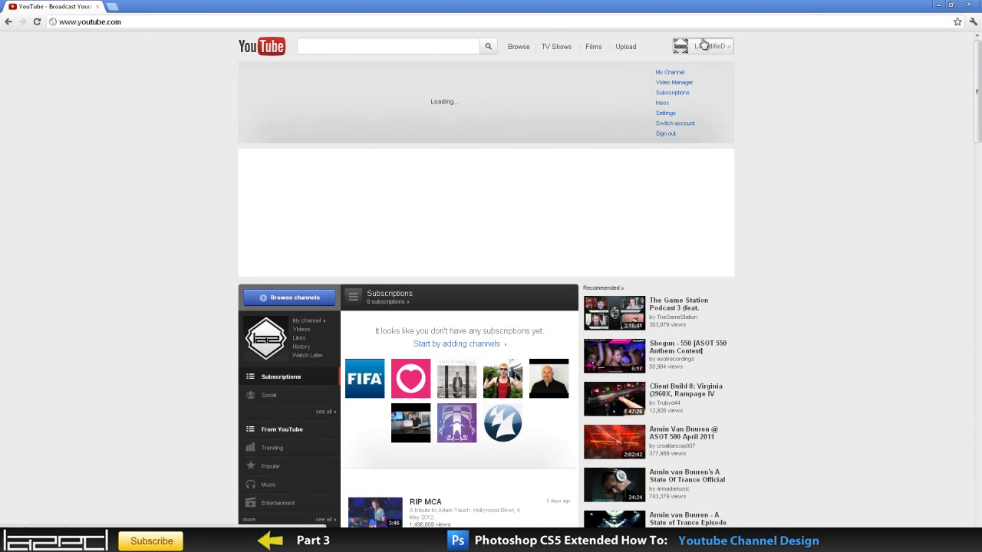
click(668, 73)
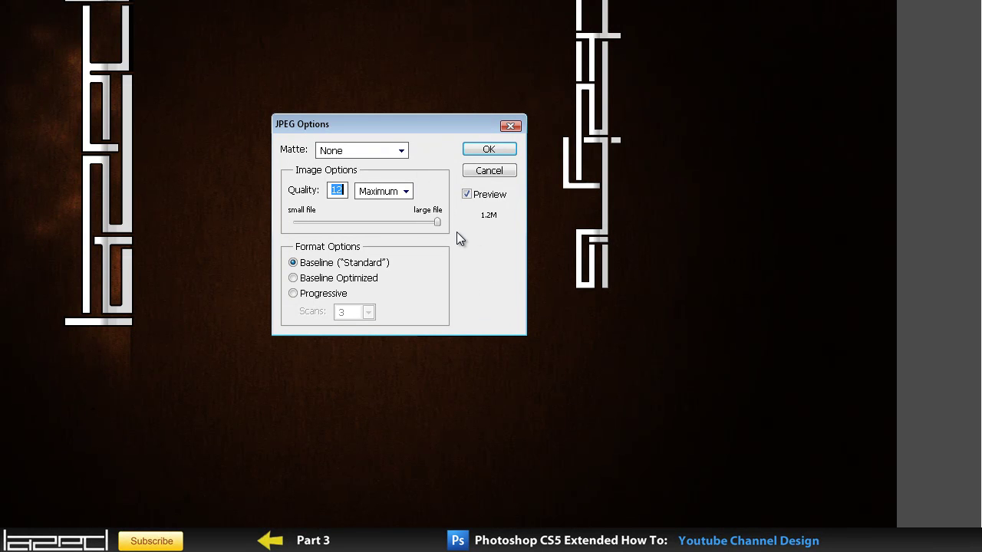
Set JPEG quality to 11, about 681.4K, and confirm the save
drag(452, 153, 432, 211)
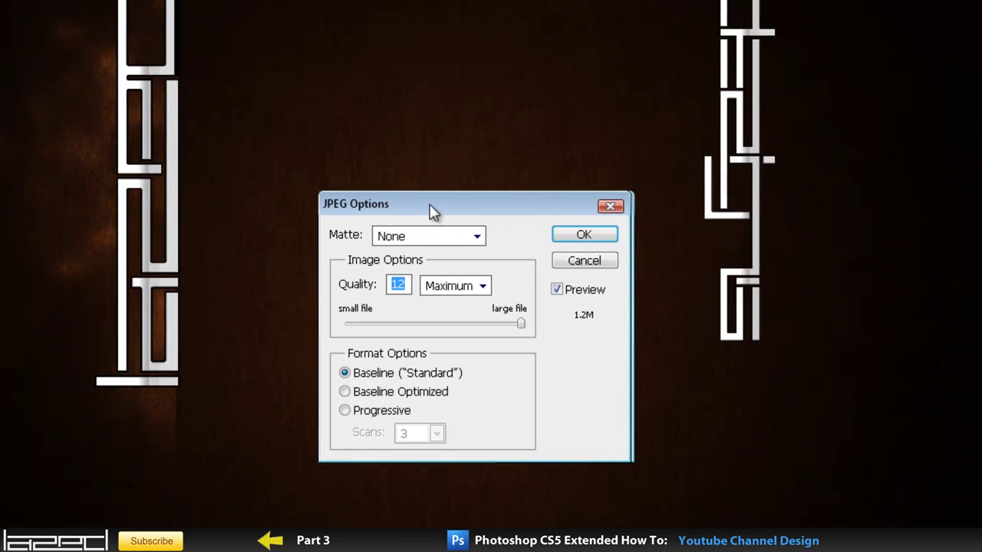
drag(519, 323, 429, 321)
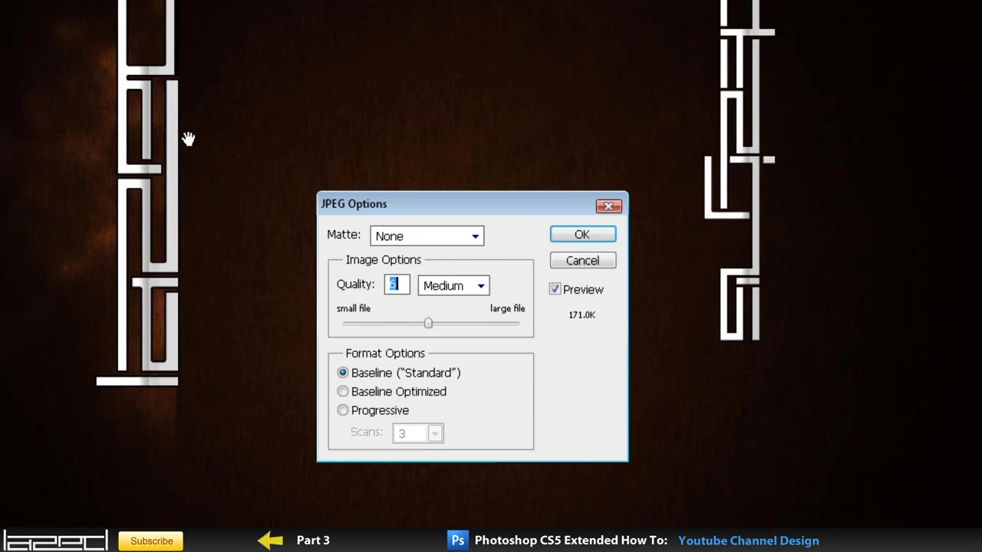
drag(428, 323, 490, 326)
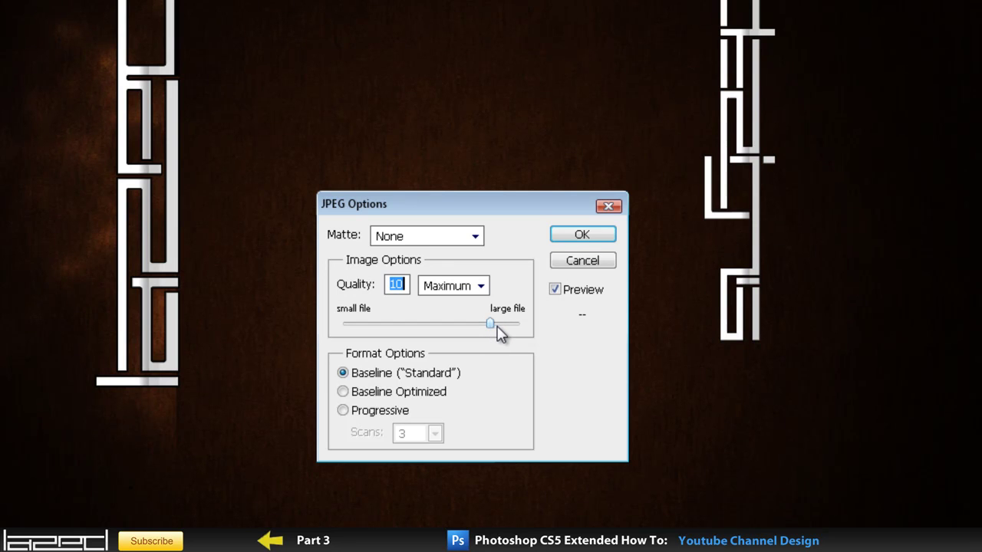
click(499, 325)
drag(506, 328, 512, 329)
drag(581, 235, 517, 246)
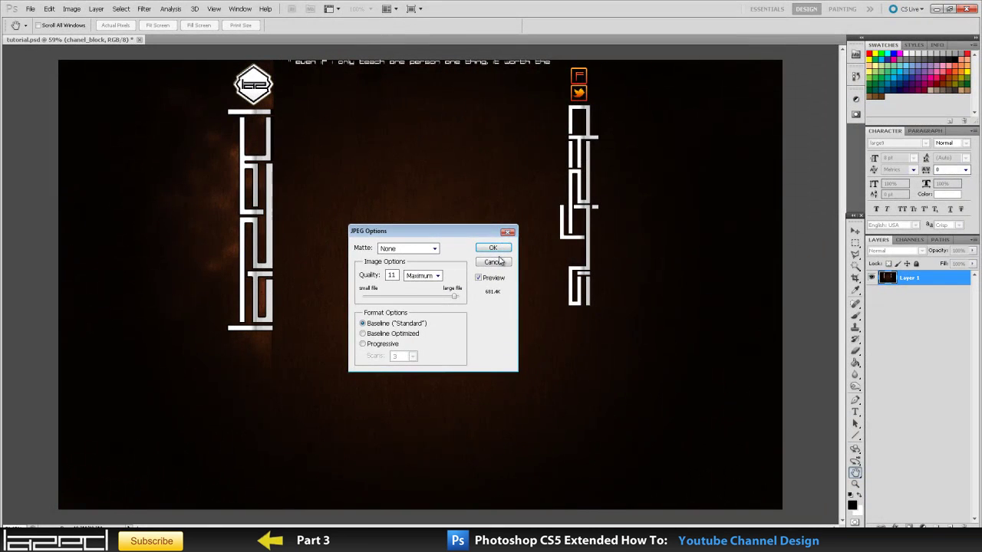
click(581, 234)
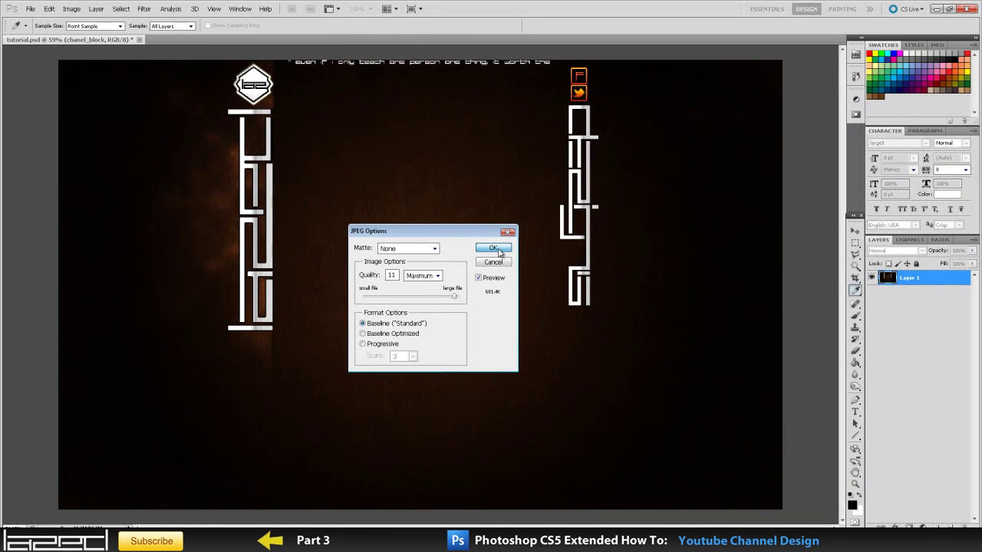
key(v)
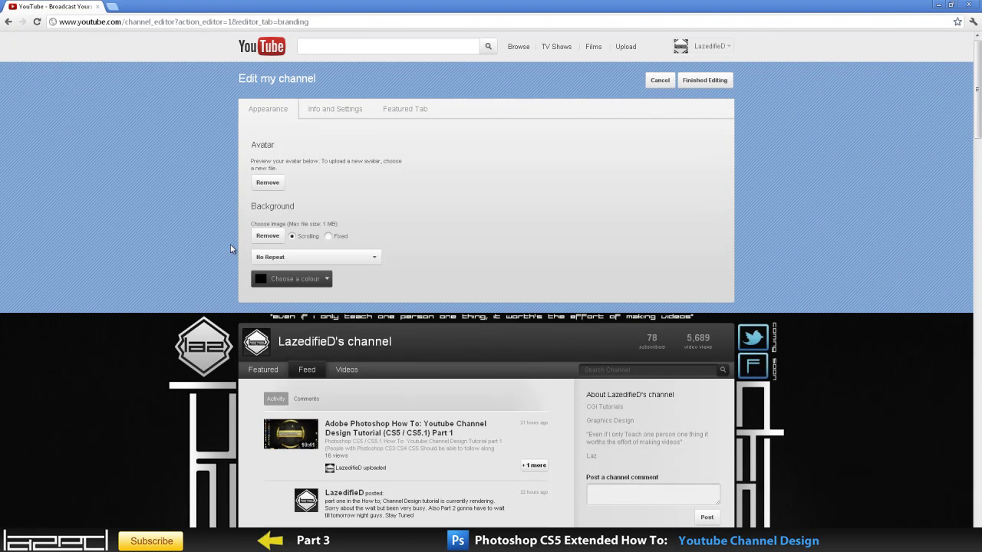
Scroll down and back up through the channel preview to check the new dark background with the quote line
scroll(904, 230, down, 2)
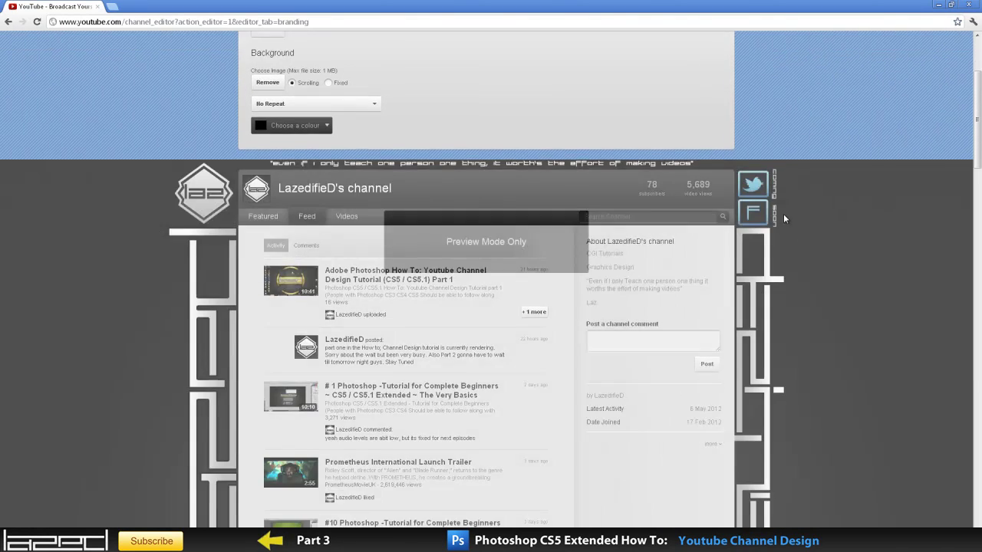
scroll(783, 213, down, 1)
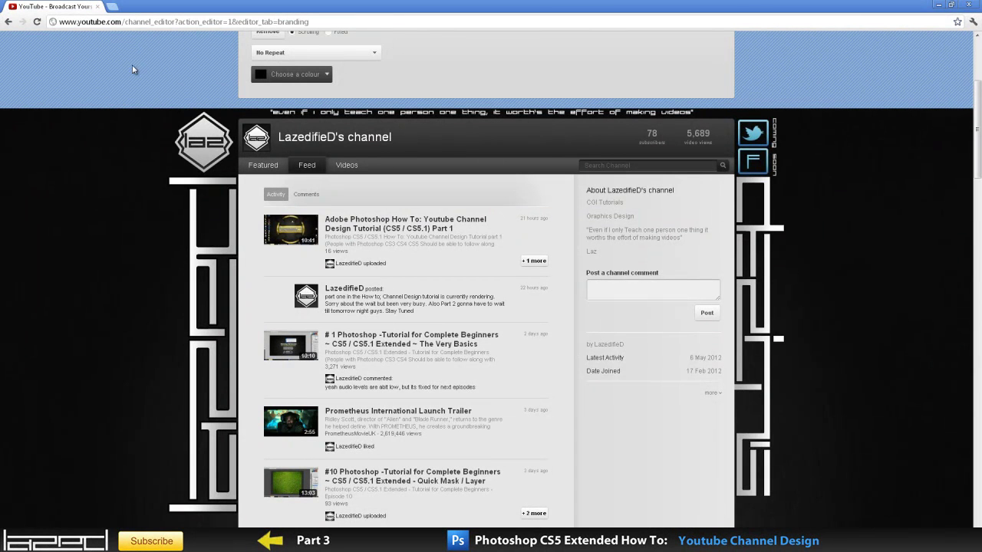
scroll(169, 102, up, 4)
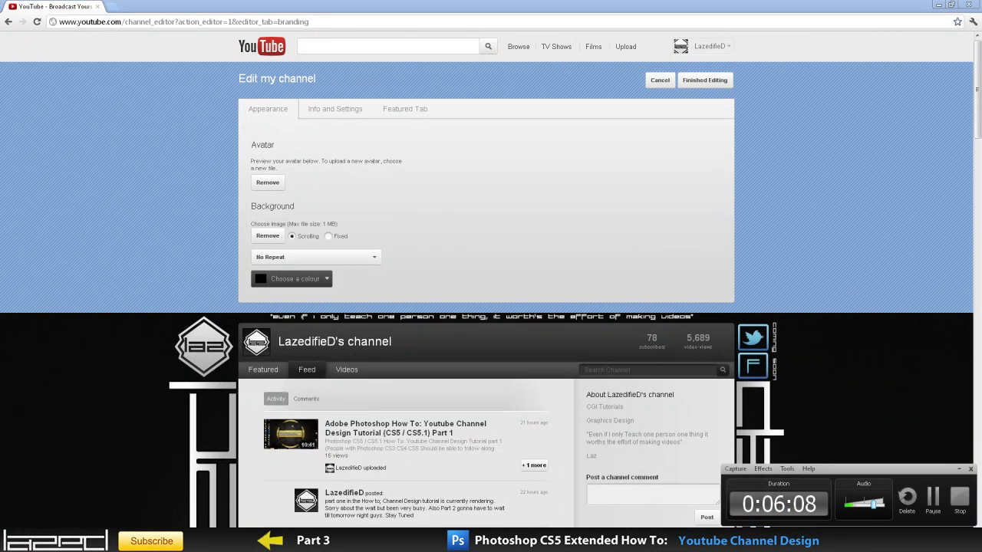
Return to Photoshop with the layered tutorial.psd channel design
key(alt+Tab)
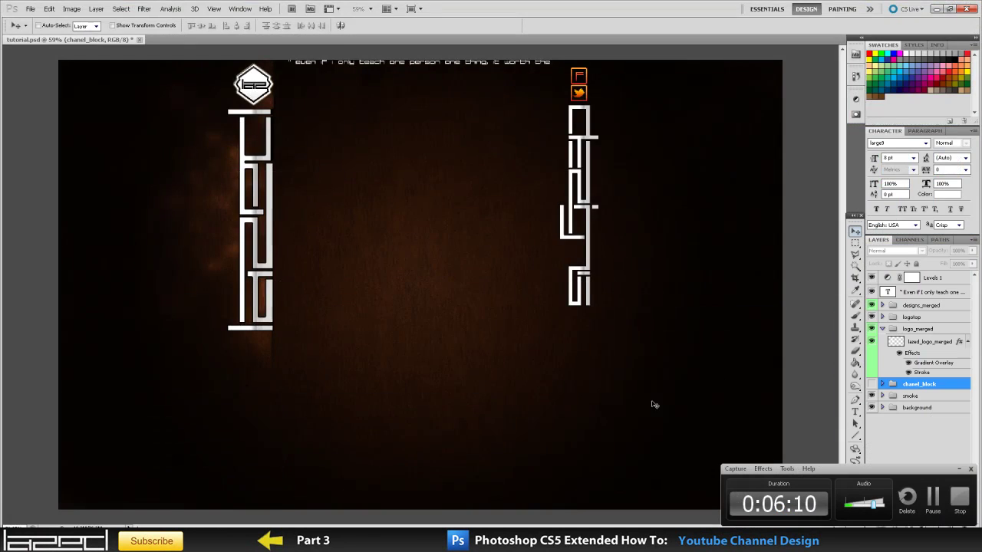